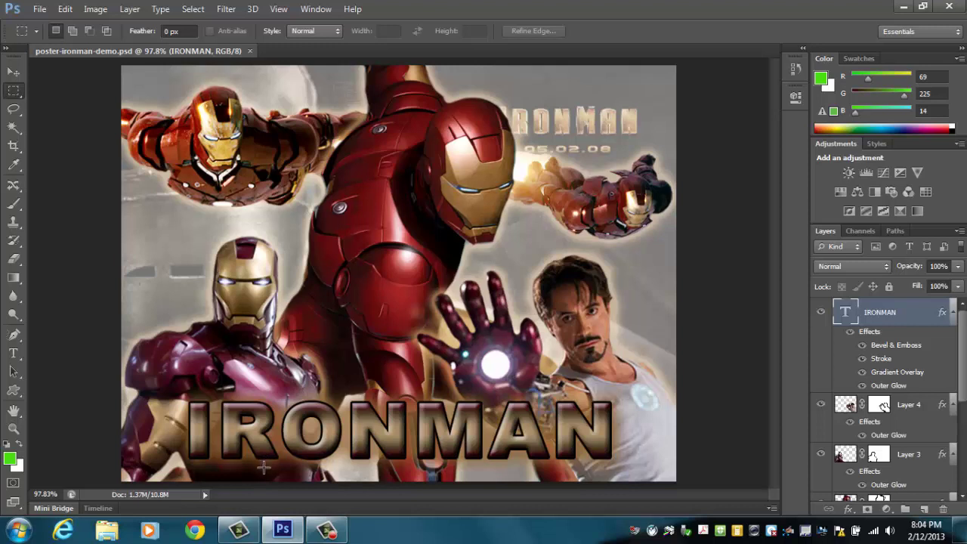
# Minimize Photoshop and open the Courses (L:) network drive from the Computer folder
pyautogui.click(905, 10)
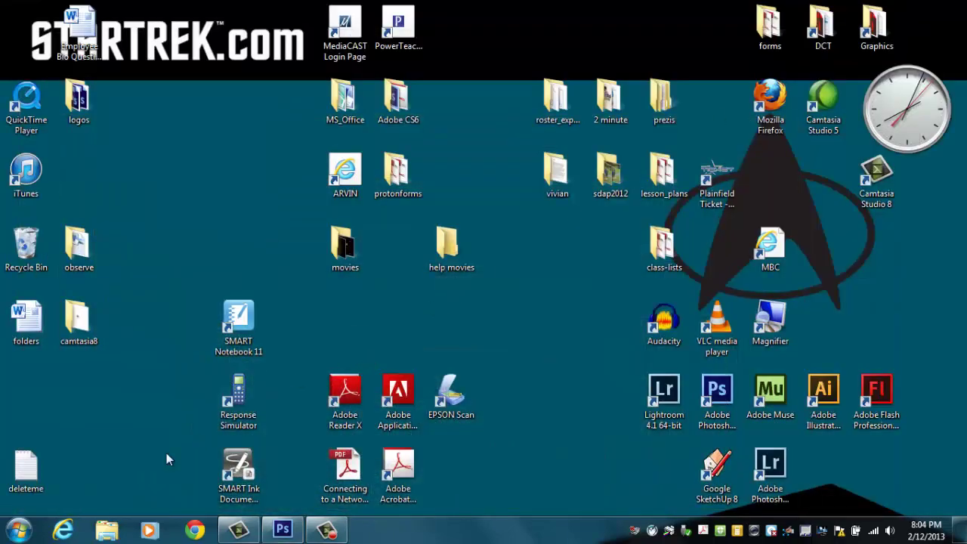
pyautogui.click(18, 531)
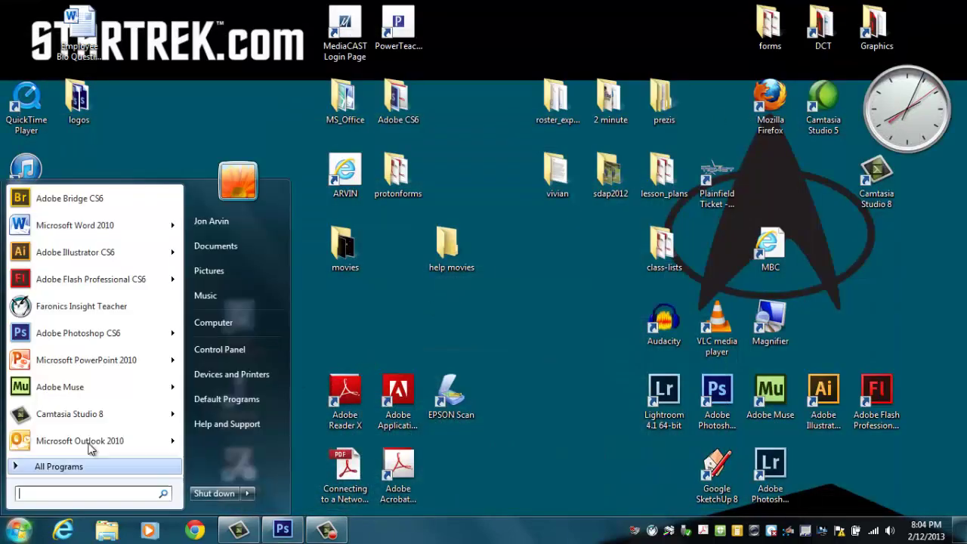
pyautogui.click(241, 320)
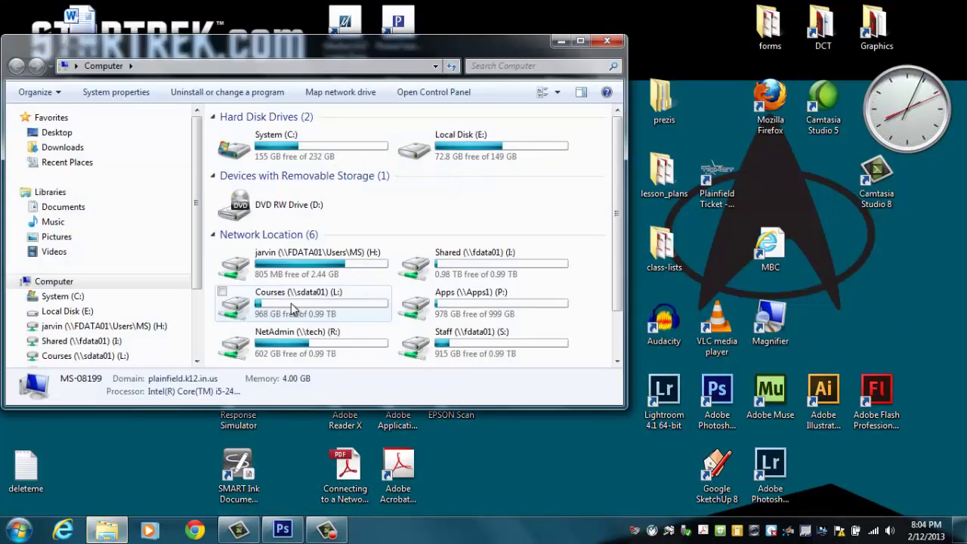
pyautogui.doubleClick(293, 306)
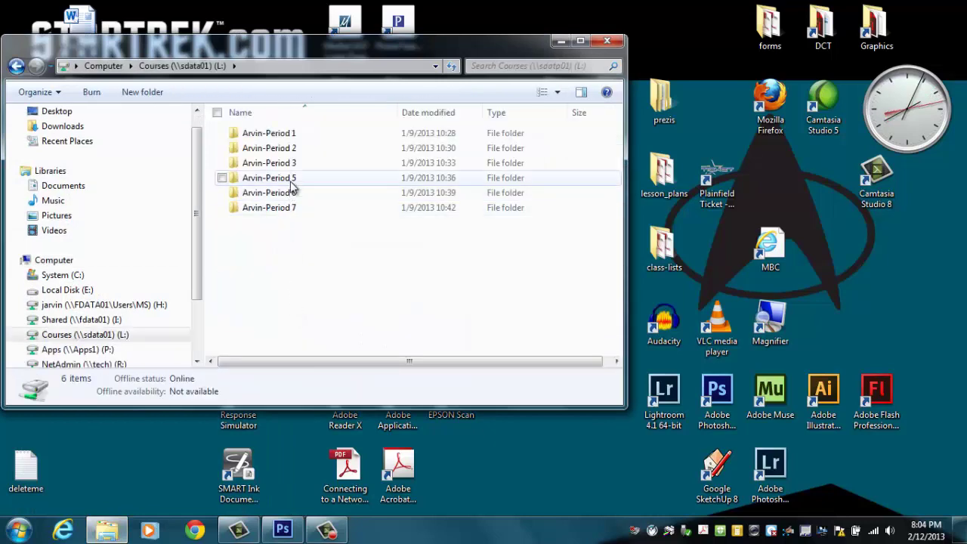
# Open the poster project sheet PDF from the Period 3 class folder, under Assignments, 005_Photoshop, session 006-007_Poster
pyautogui.doubleClick(294, 170)
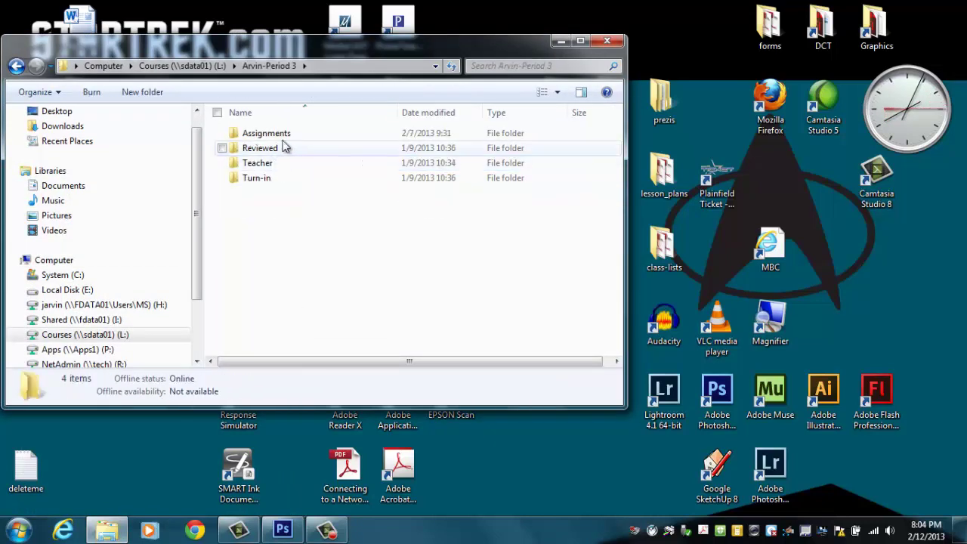
pyautogui.doubleClick(268, 133)
pyautogui.doubleClick(282, 148)
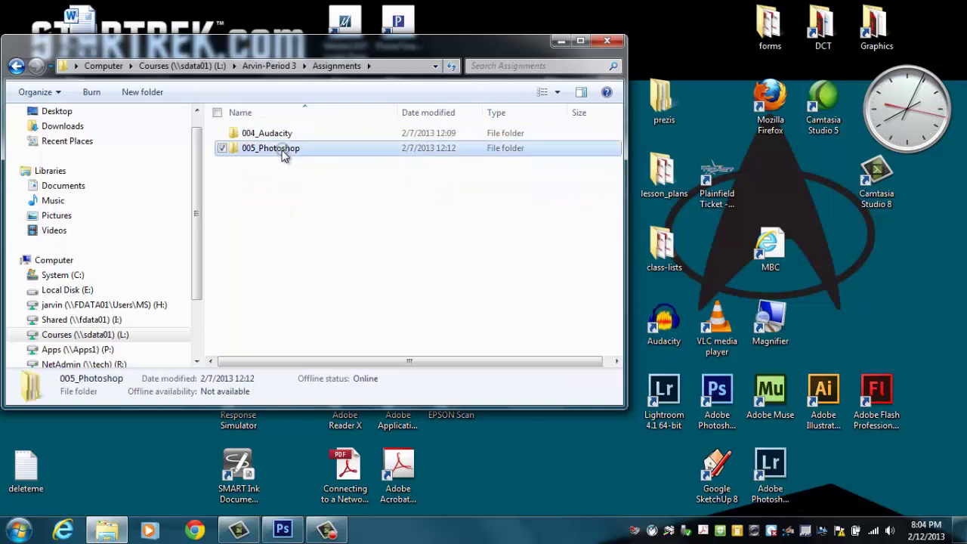
pyautogui.doubleClick(298, 209)
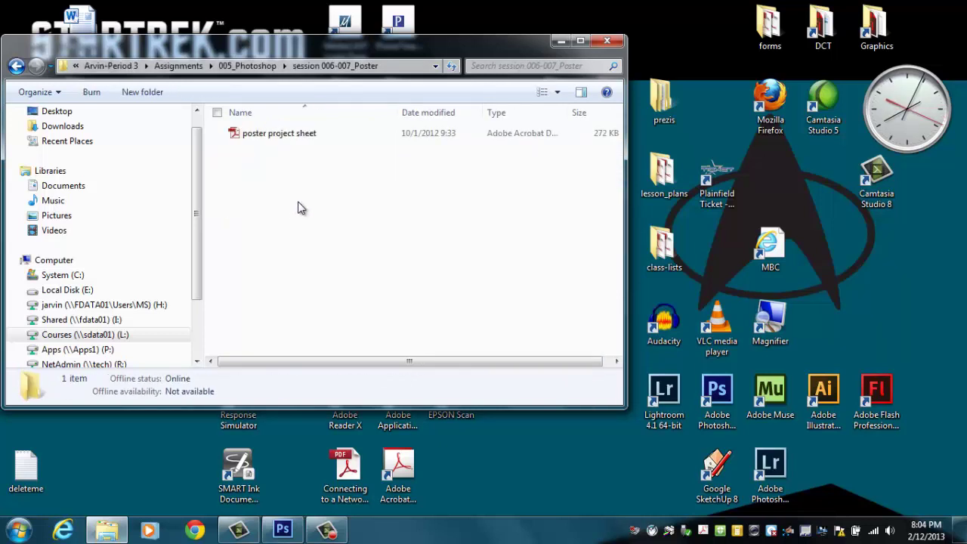
pyautogui.click(284, 138)
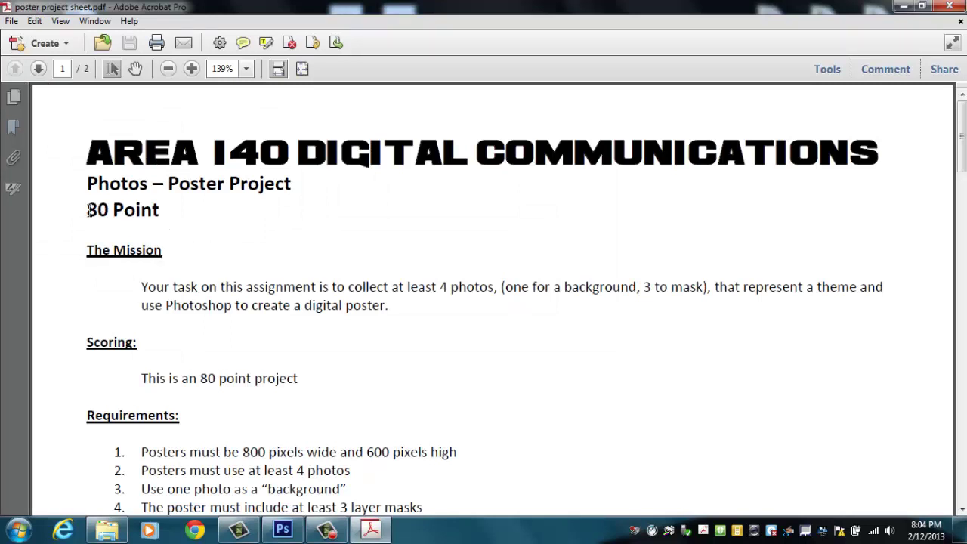
# Review the project's point value and the mission statement, highlighting the phrases on photo count, masking and theme
pyautogui.moveTo(88, 210); pyautogui.dragTo(108, 210)
pyautogui.scroll(-3, 961, 136)
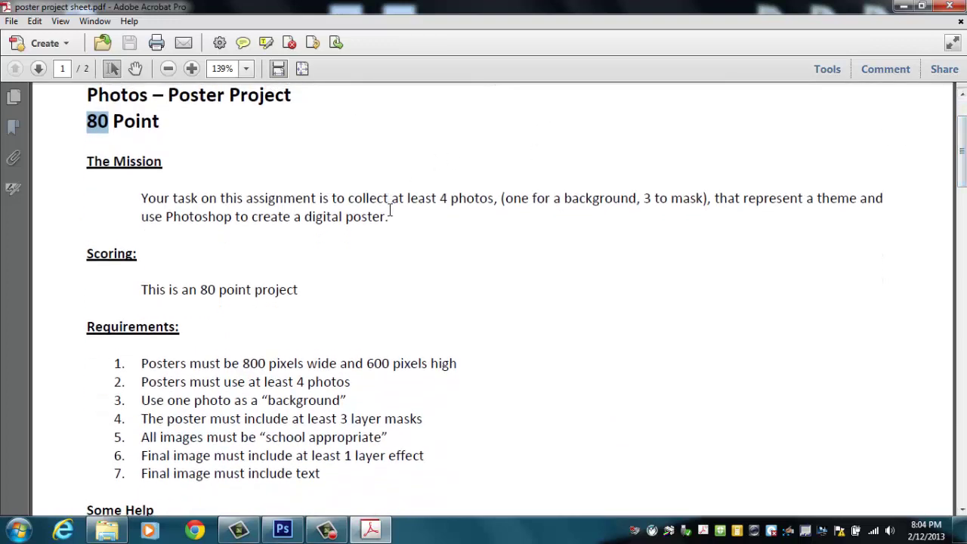
pyautogui.moveTo(344, 199); pyautogui.dragTo(493, 201)
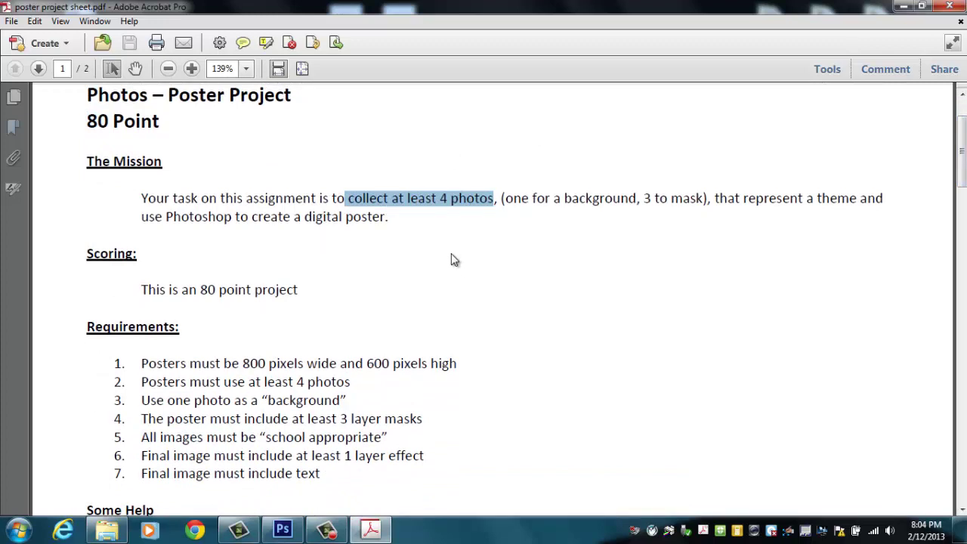
pyautogui.moveTo(514, 198); pyautogui.dragTo(703, 198)
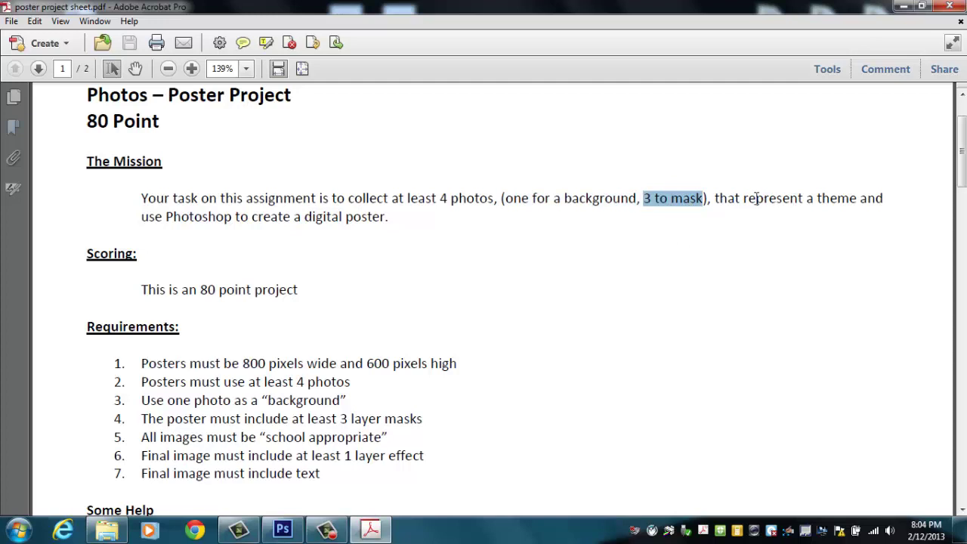
pyautogui.moveTo(756, 198); pyautogui.dragTo(854, 200)
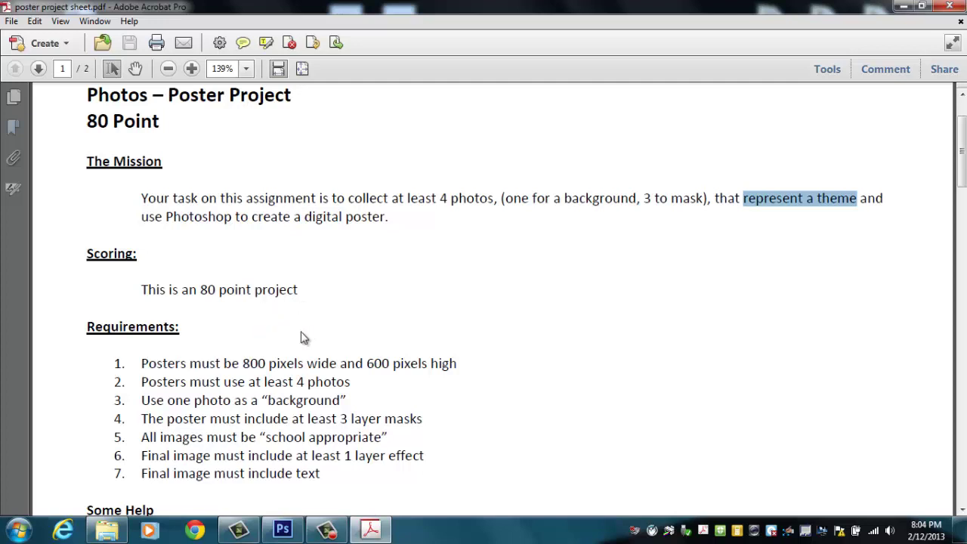
# Read through the Requirements list, highlighting the key phrases on poster size, photos, background, layer masks, layer effect and text
pyautogui.moveTo(958, 160); pyautogui.dragTo(958, 189)
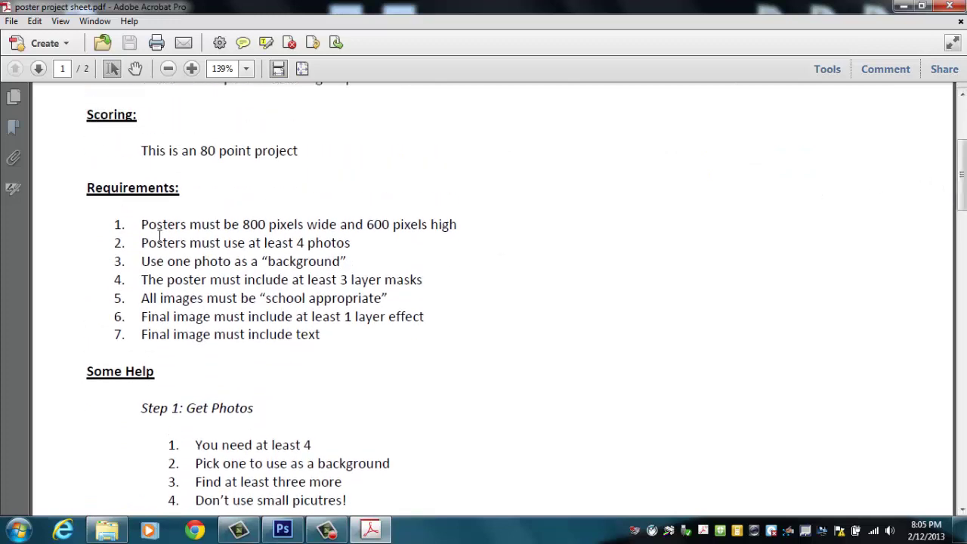
pyautogui.moveTo(243, 224); pyautogui.dragTo(436, 218)
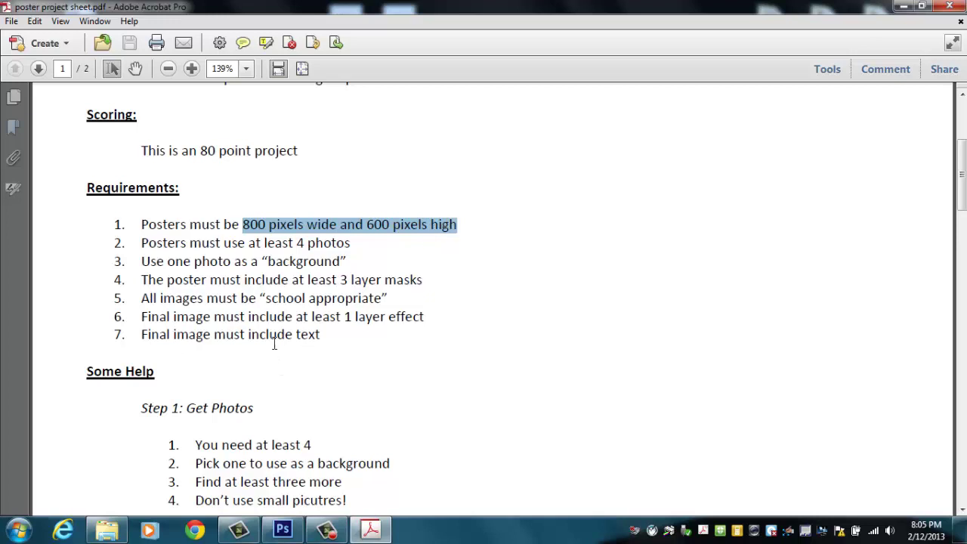
pyautogui.moveTo(297, 243); pyautogui.dragTo(350, 242)
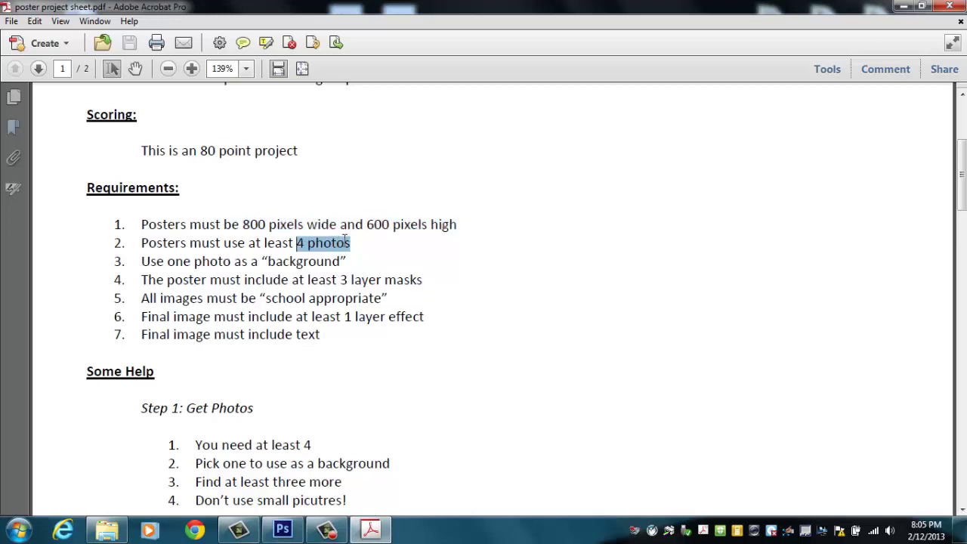
pyautogui.moveTo(250, 262); pyautogui.dragTo(341, 257)
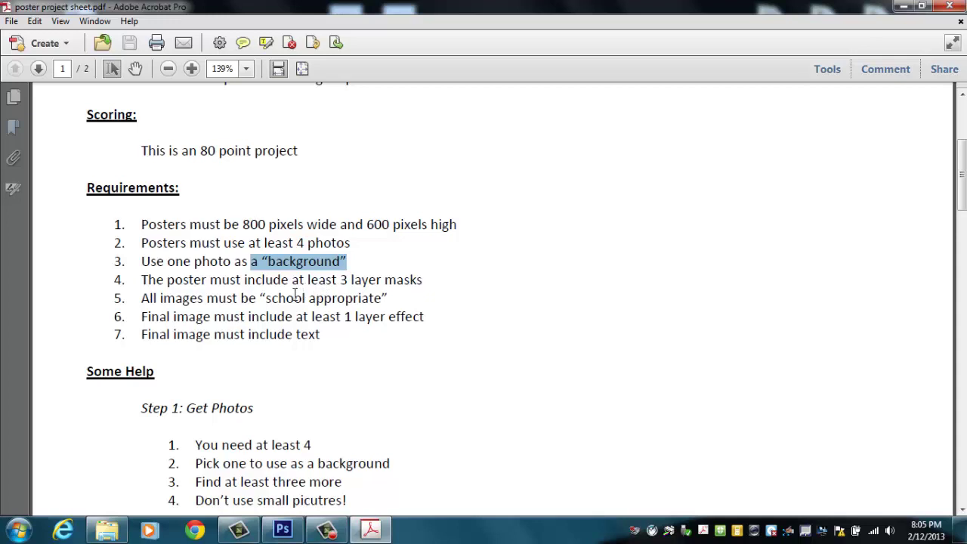
pyautogui.moveTo(244, 279); pyautogui.dragTo(414, 280)
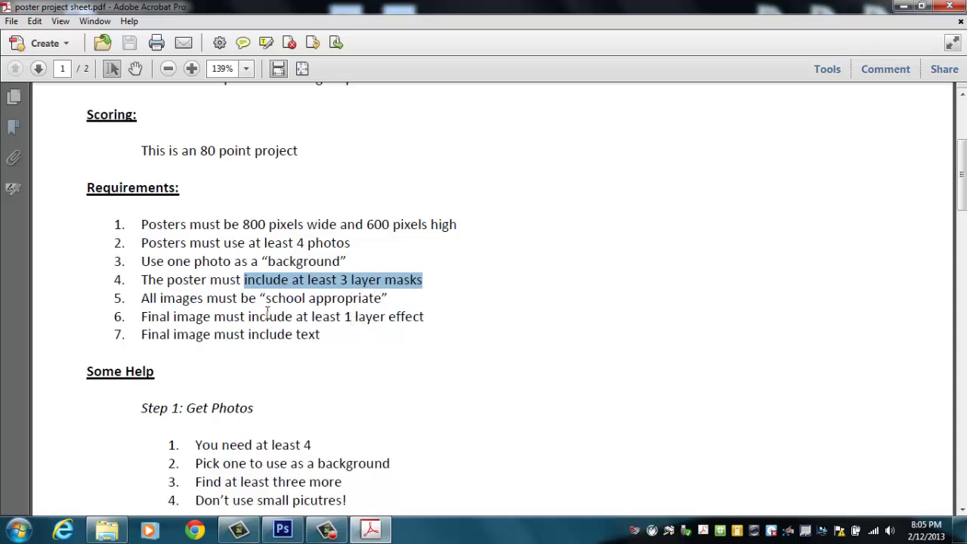
pyautogui.moveTo(260, 300); pyautogui.dragTo(393, 314)
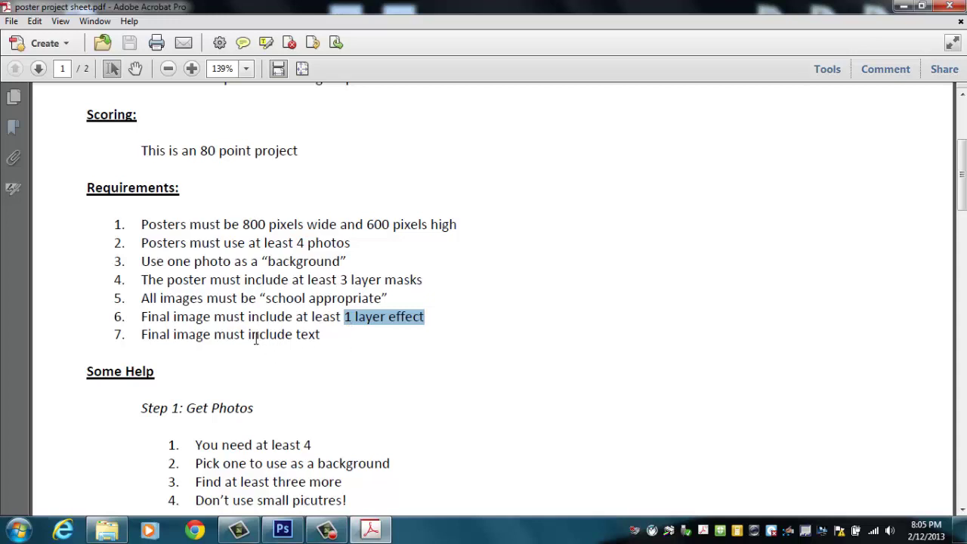
pyautogui.moveTo(250, 335); pyautogui.dragTo(321, 345)
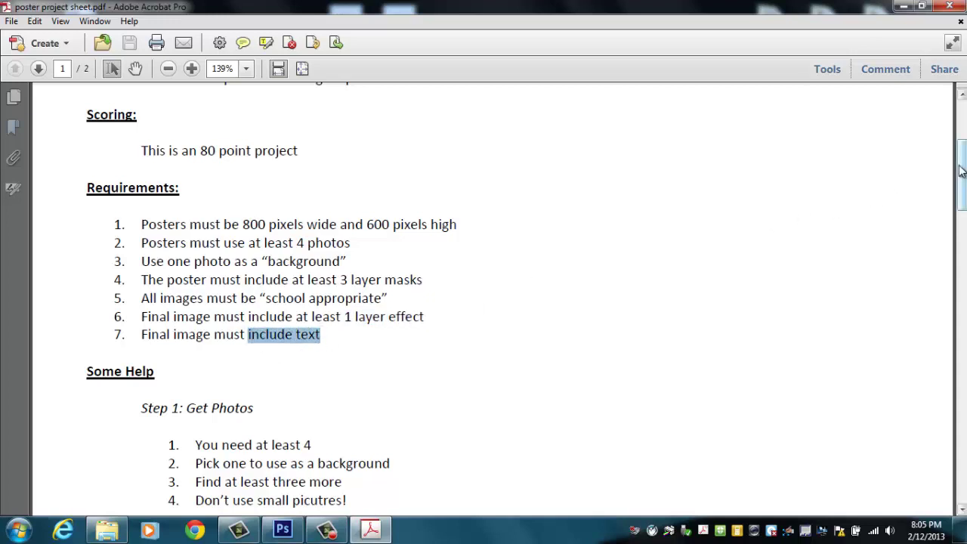
# Look through the help steps and the Saving section, highlighting the required file name
pyautogui.moveTo(961, 171); pyautogui.dragTo(949, 246)
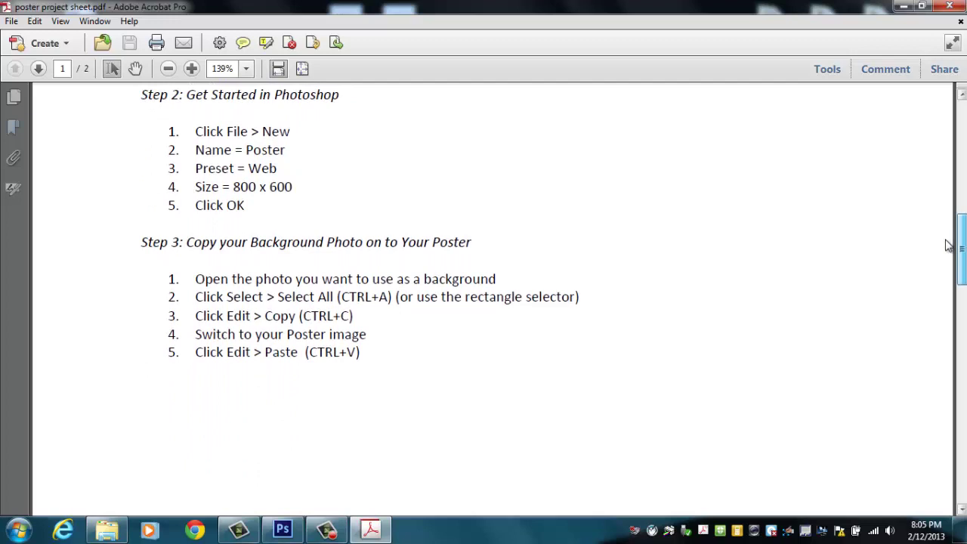
pyautogui.moveTo(949, 246); pyautogui.dragTo(929, 355)
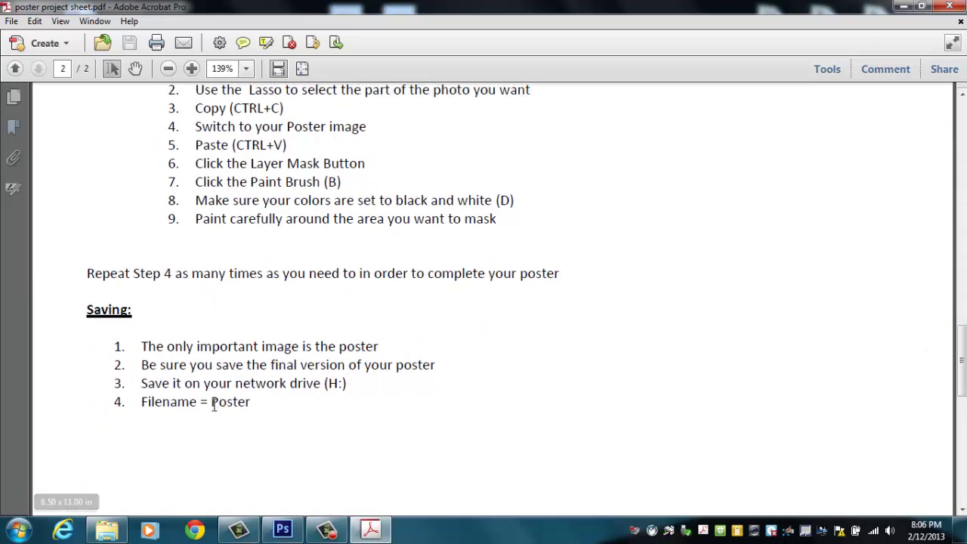
pyautogui.moveTo(212, 405); pyautogui.dragTo(251, 404)
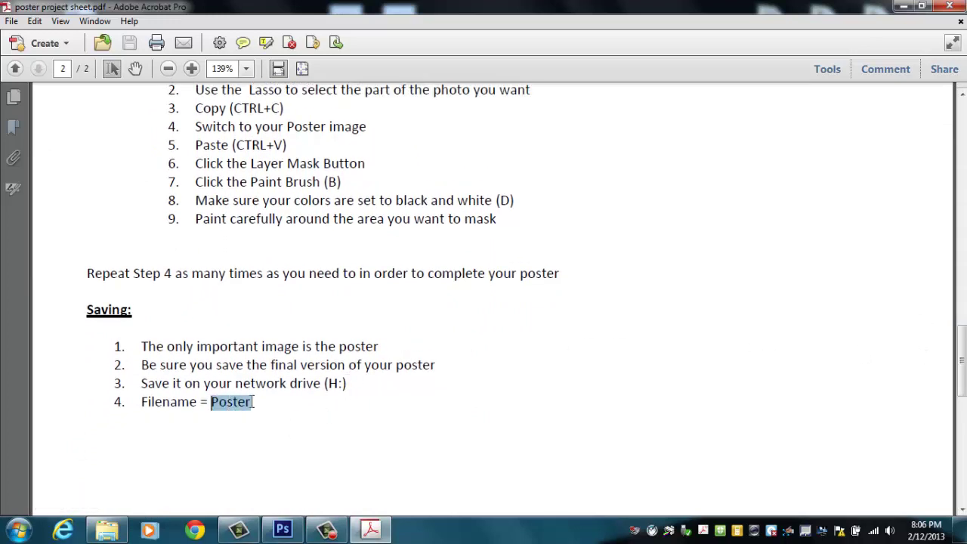
# Switch to Photoshop and hide every layer of poster-ironman-demo.psd except the white Background
pyautogui.click(286, 533)
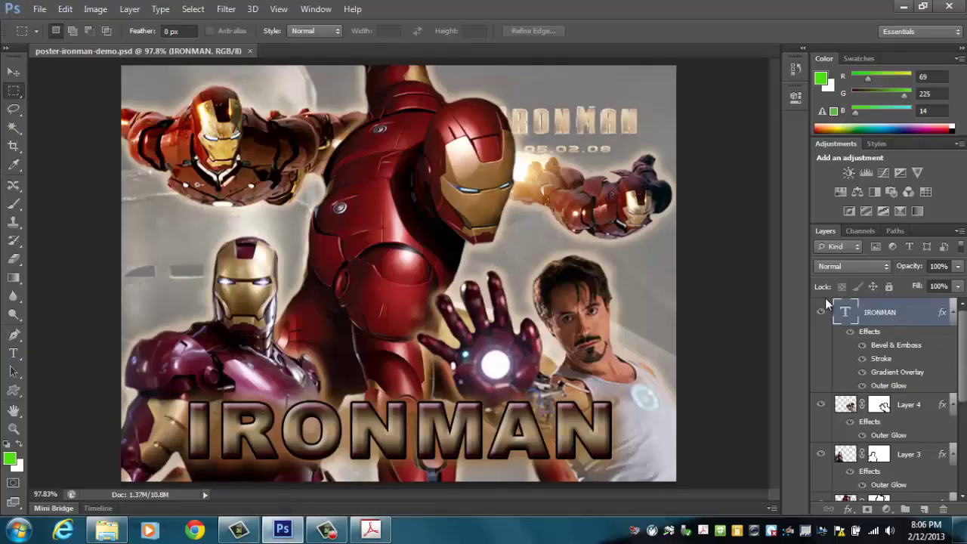
pyautogui.moveTo(822, 311); pyautogui.dragTo(824, 492)
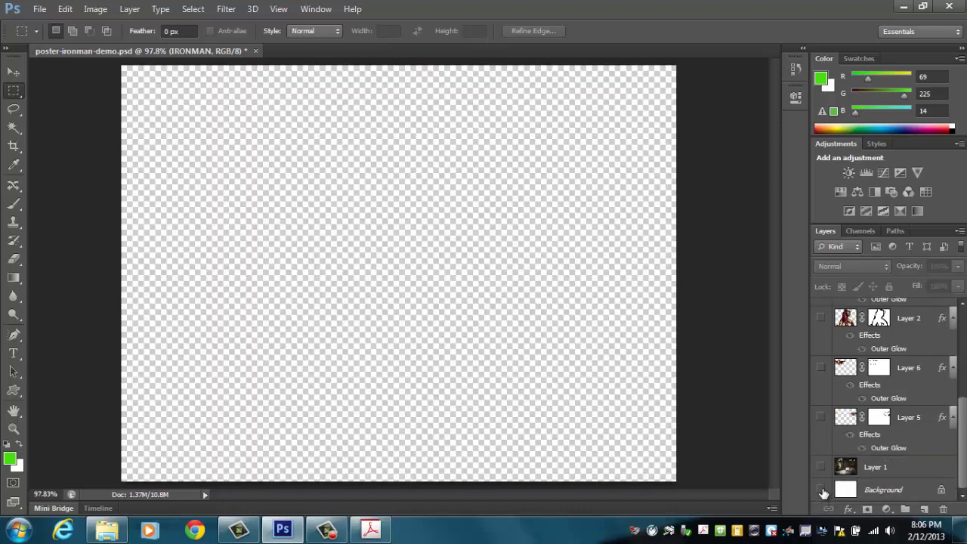
pyautogui.click(821, 490)
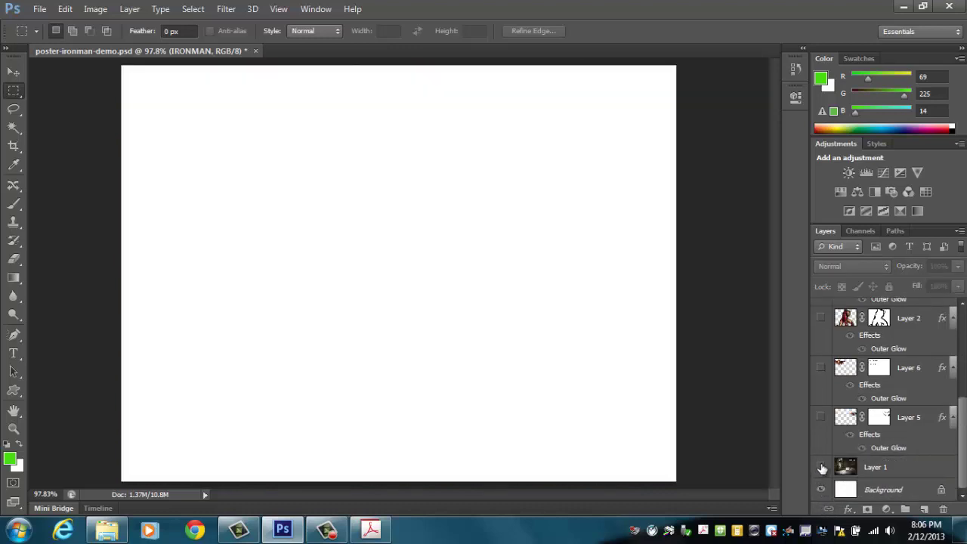
# Show Layer 1, Layer 5 and Layer 6 one after another, and select Layer 6
pyautogui.click(889, 472)
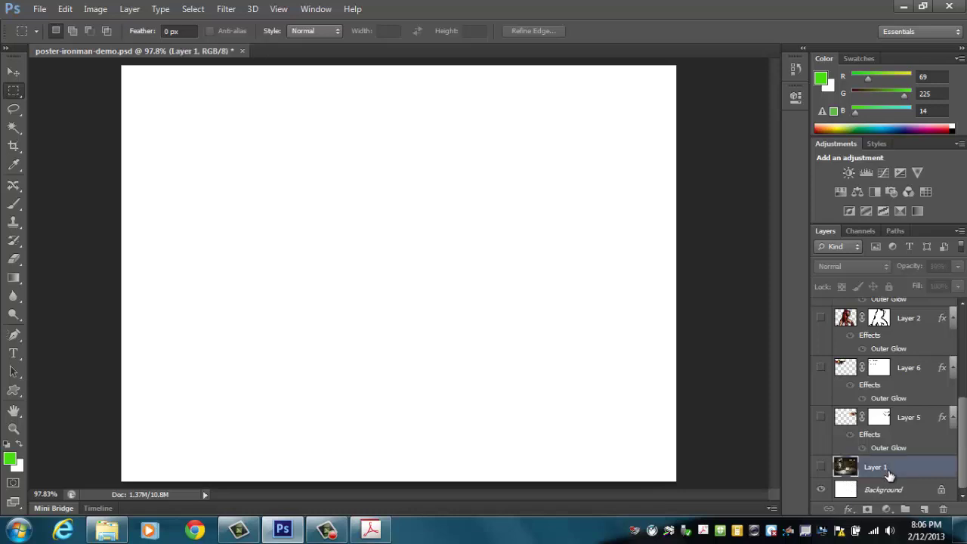
pyautogui.click(822, 467)
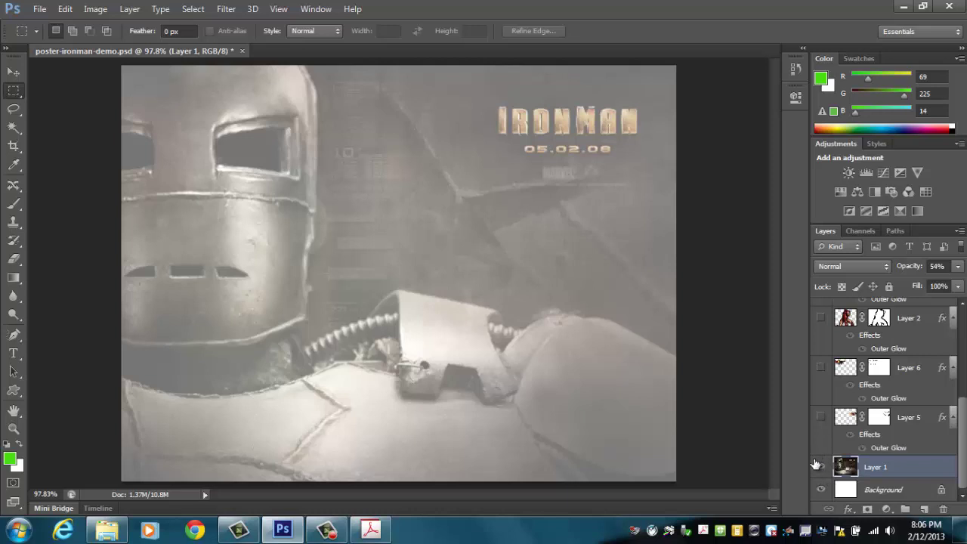
pyautogui.click(822, 418)
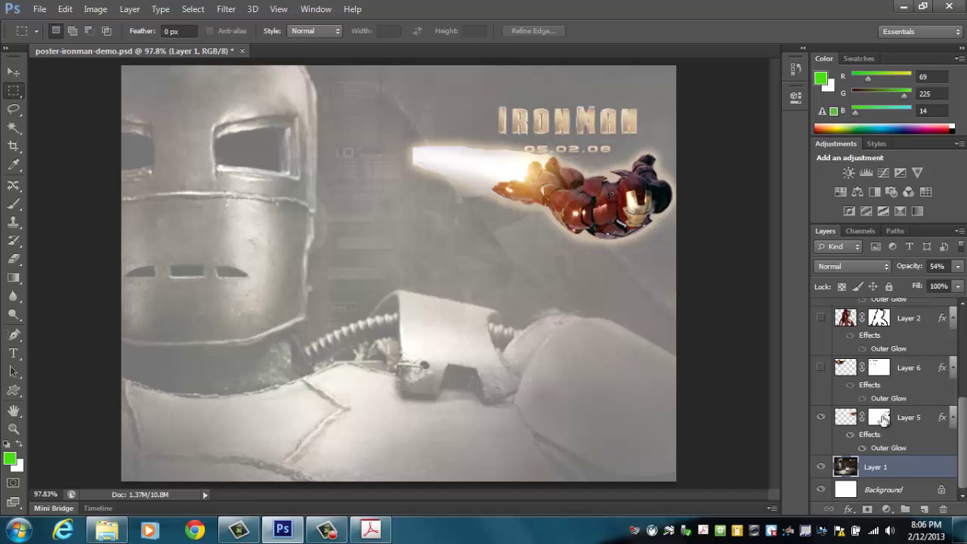
pyautogui.click(880, 417)
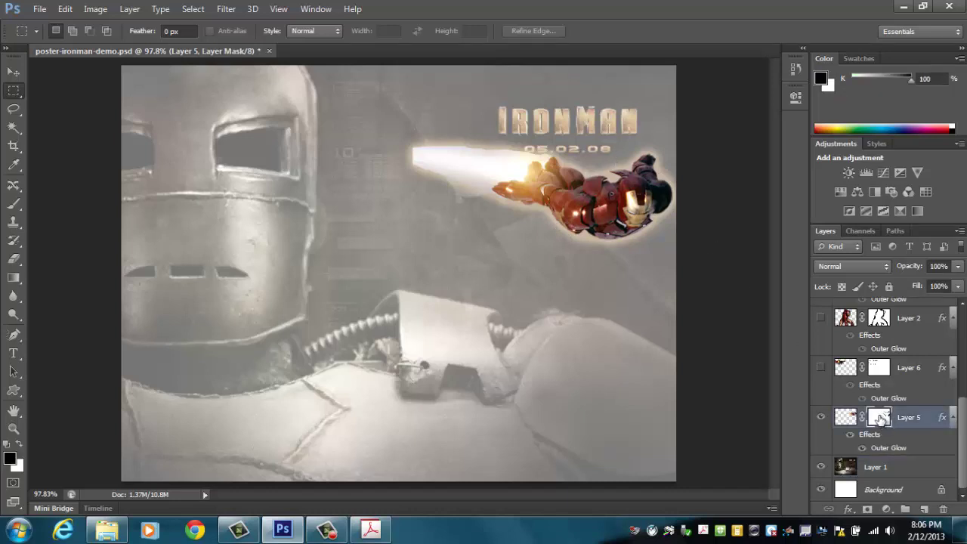
pyautogui.click(822, 369)
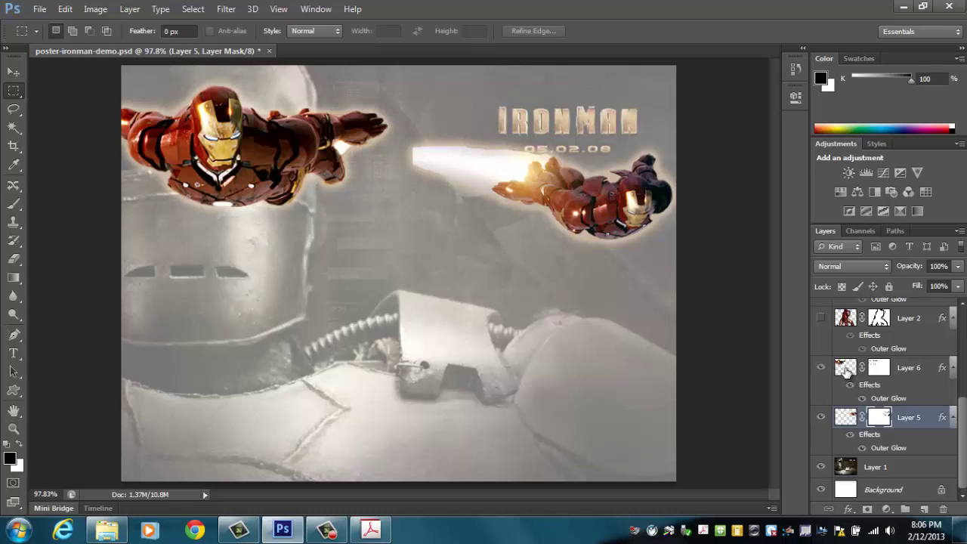
pyautogui.click(846, 370)
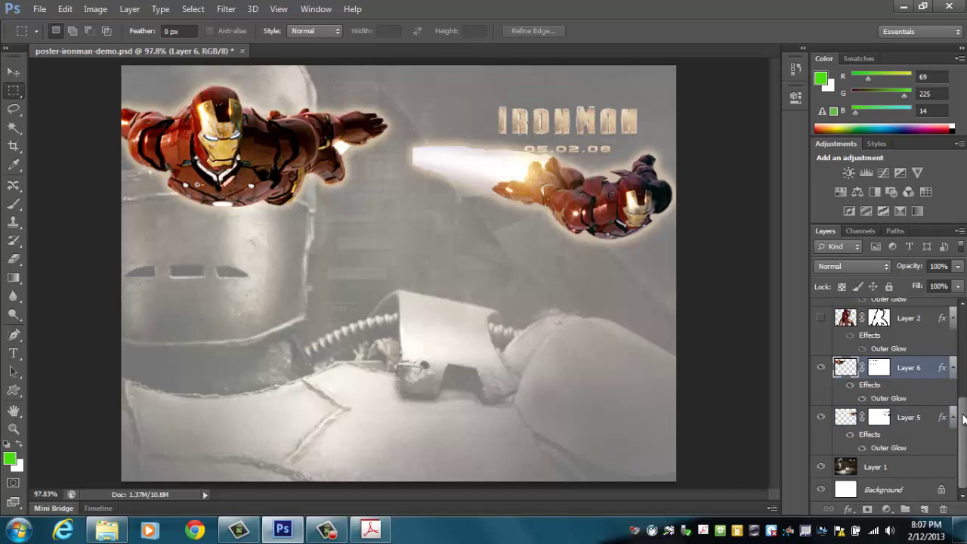
# Show Layer 2, Layer 3 and Layer 4 in turn to rebuild the poster's foreground figures
pyautogui.scroll(2, 960, 417)
pyautogui.click(820, 371)
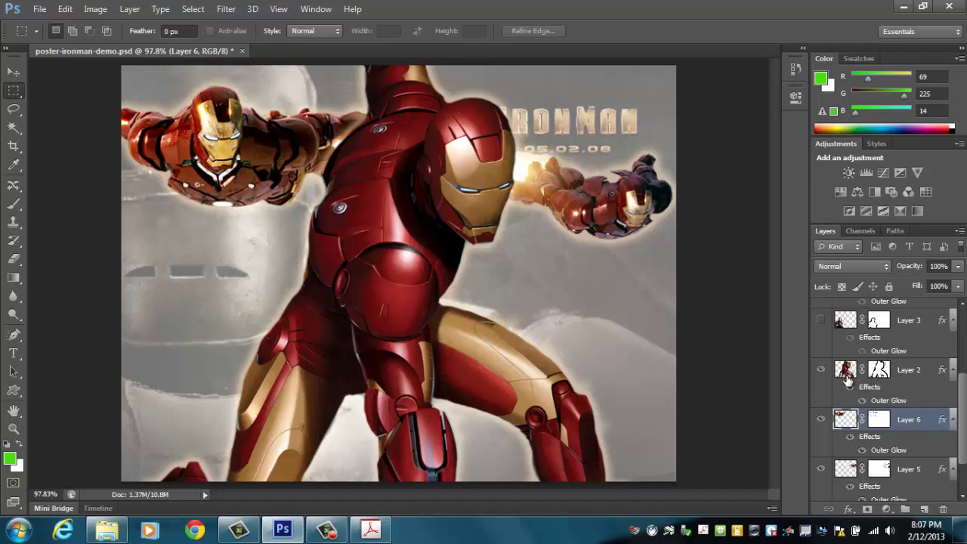
pyautogui.moveTo(964, 393); pyautogui.dragTo(963, 356)
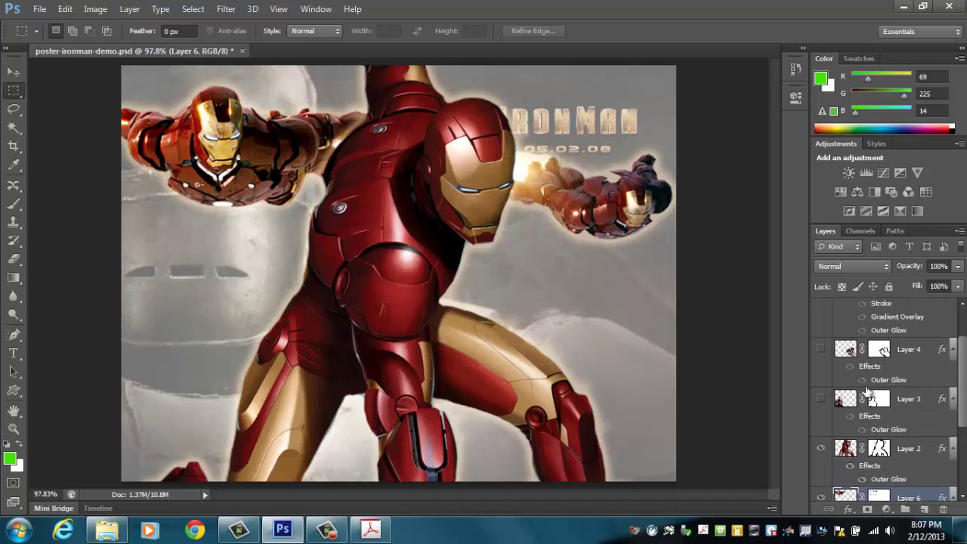
pyautogui.click(821, 400)
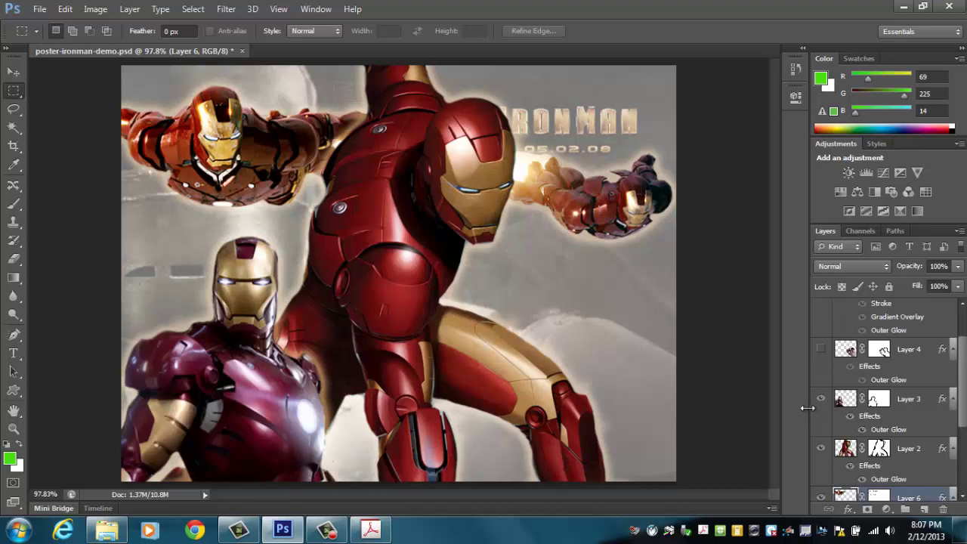
pyautogui.click(822, 350)
pyautogui.moveTo(963, 368); pyautogui.dragTo(960, 333)
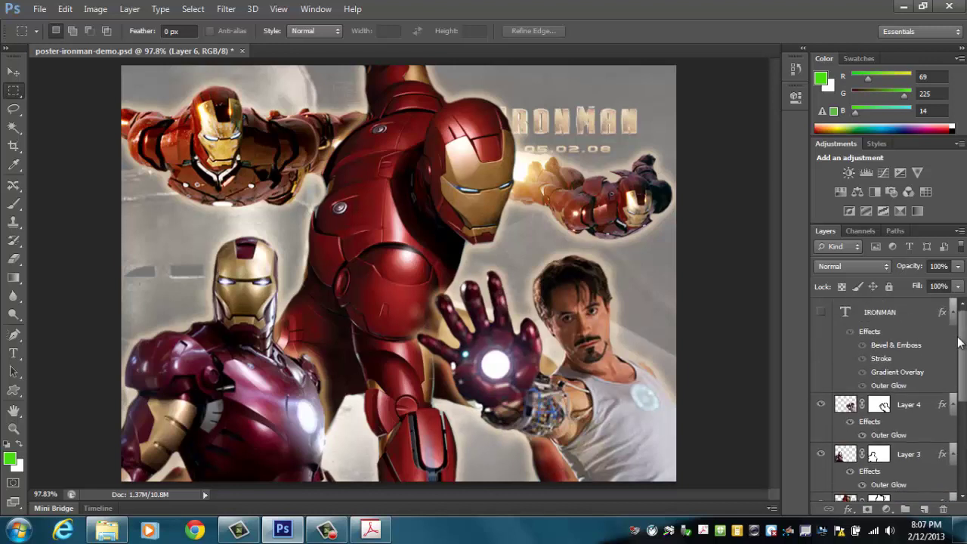
# Show the IRONMAN text layer to complete the sample poster
pyautogui.click(822, 312)
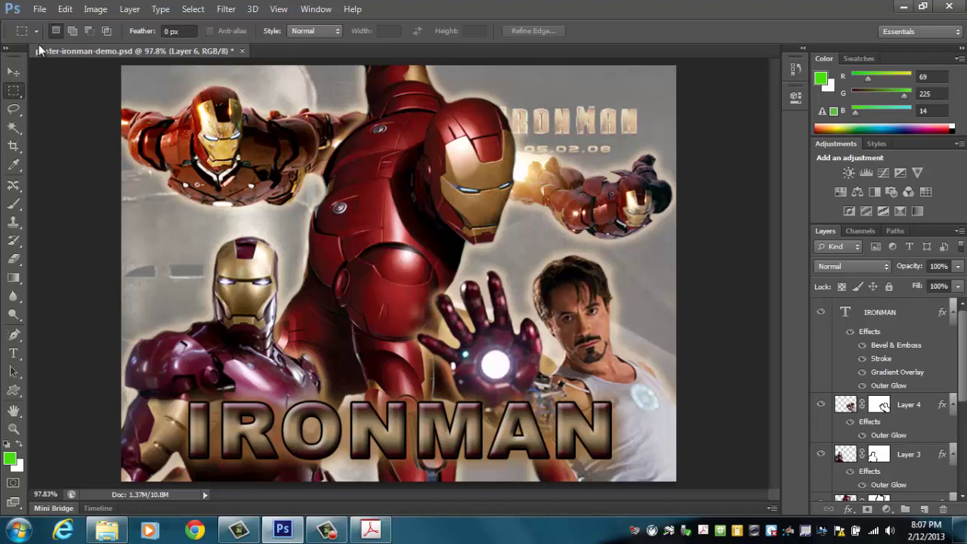
# Create a new Web document of 800 x 600 pixels at 72 pixels/inch in RGB Color with a white background
pyautogui.click(38, 10)
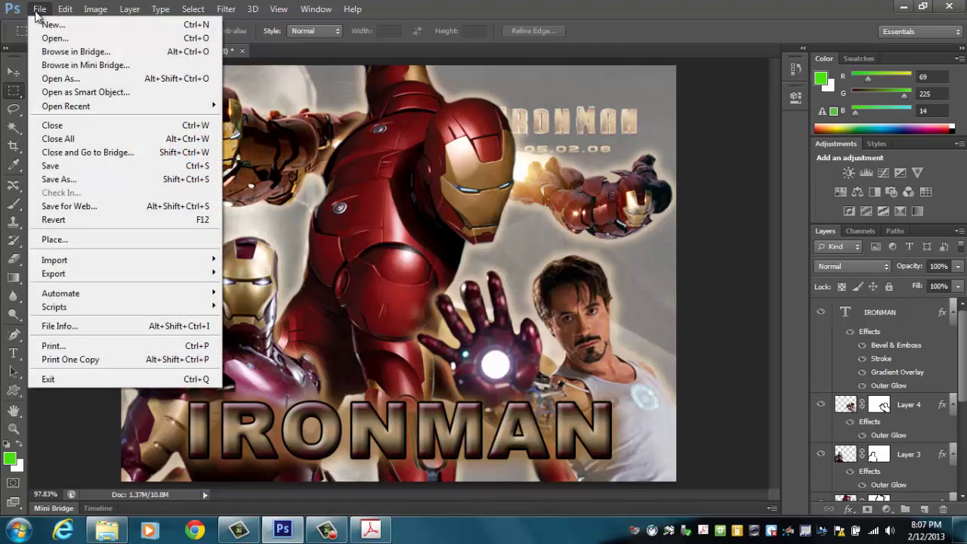
pyautogui.click(49, 25)
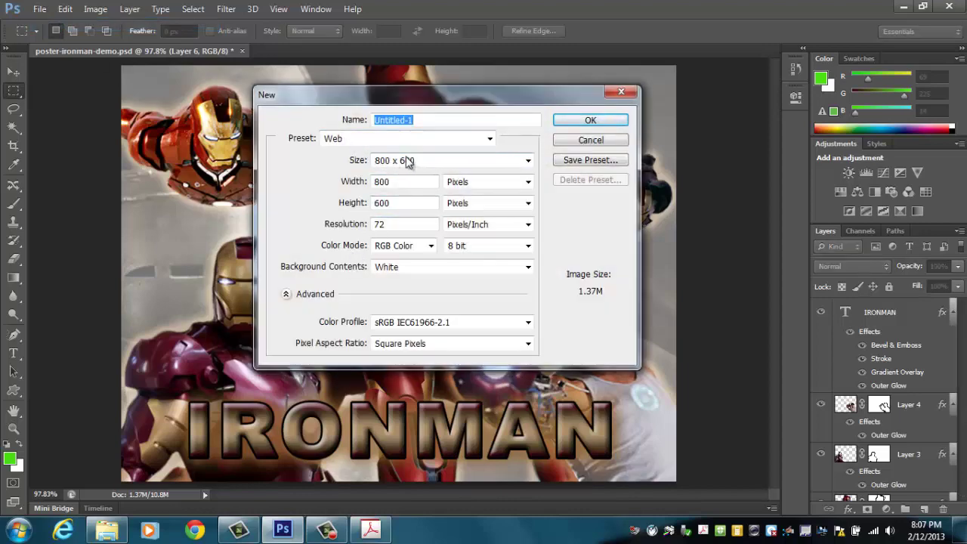
pyautogui.click(572, 125)
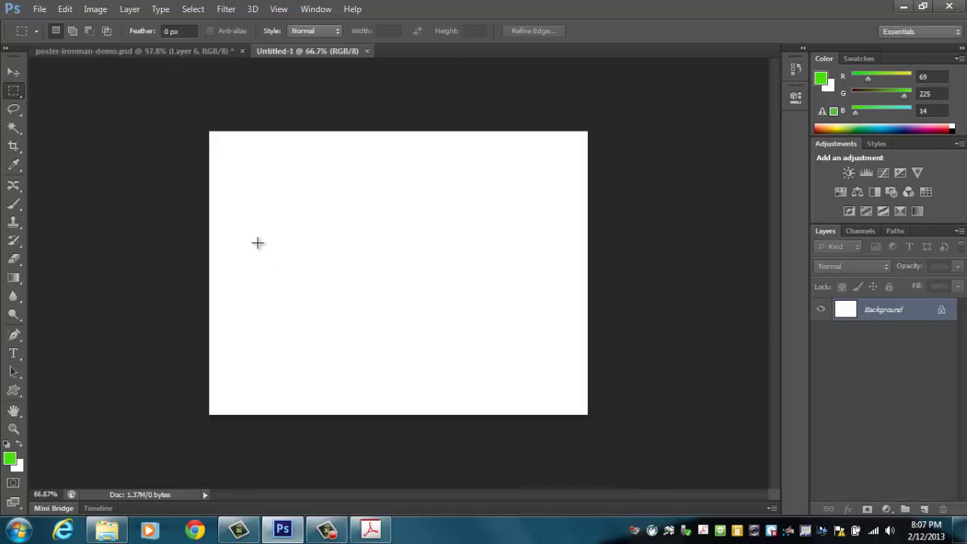
pyautogui.hotkey('ctrl', '0')
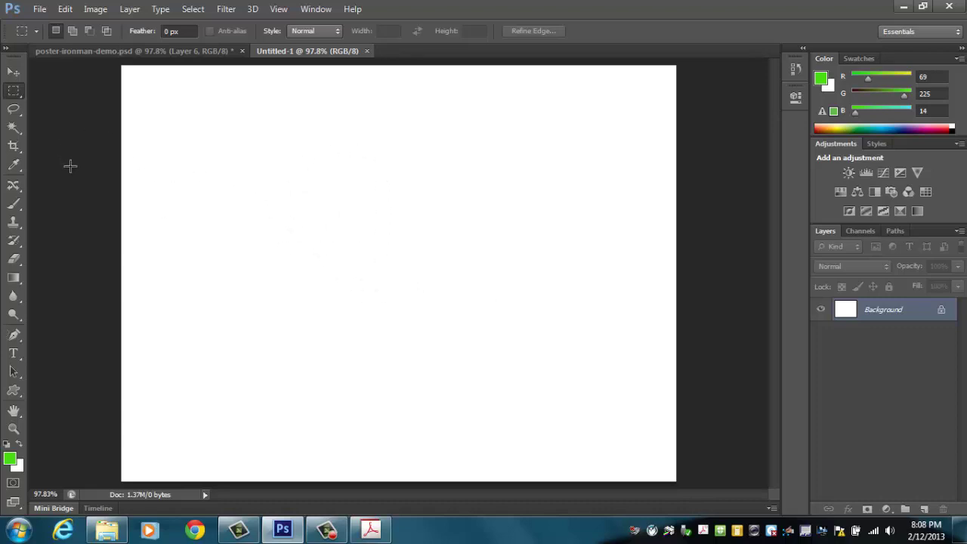
# Open the Ironman6 image from the poster folder
pyautogui.click(38, 9)
pyautogui.click(53, 39)
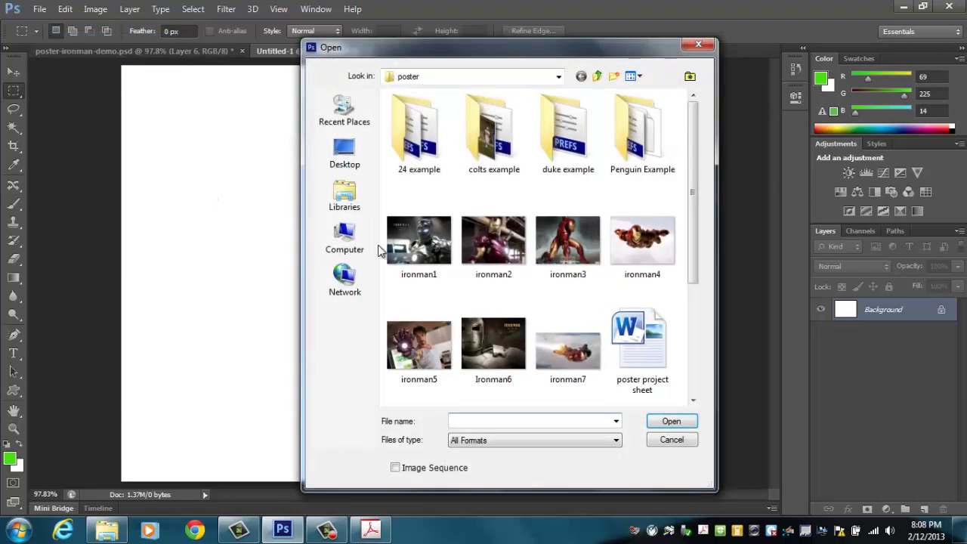
pyautogui.moveTo(694, 215)
pyautogui.mouseDown()
pyautogui.moveTo(697, 250)
pyautogui.moveTo(692, 225)
pyautogui.mouseUp()
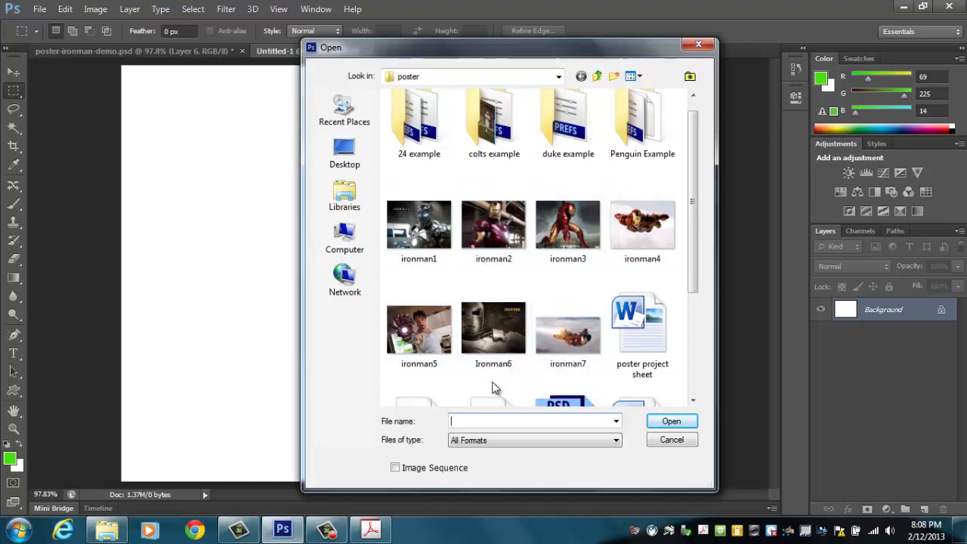
pyautogui.click(482, 334)
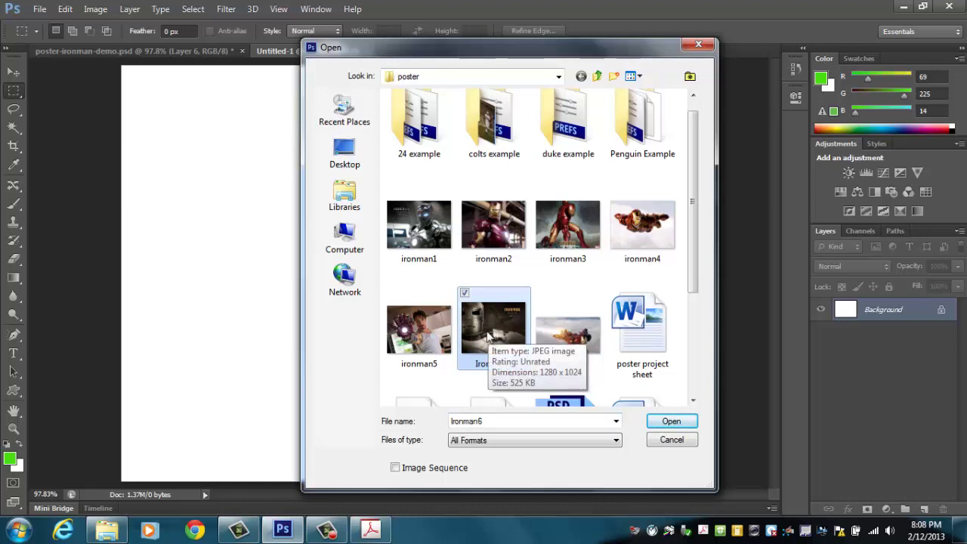
pyautogui.doubleClick(486, 333)
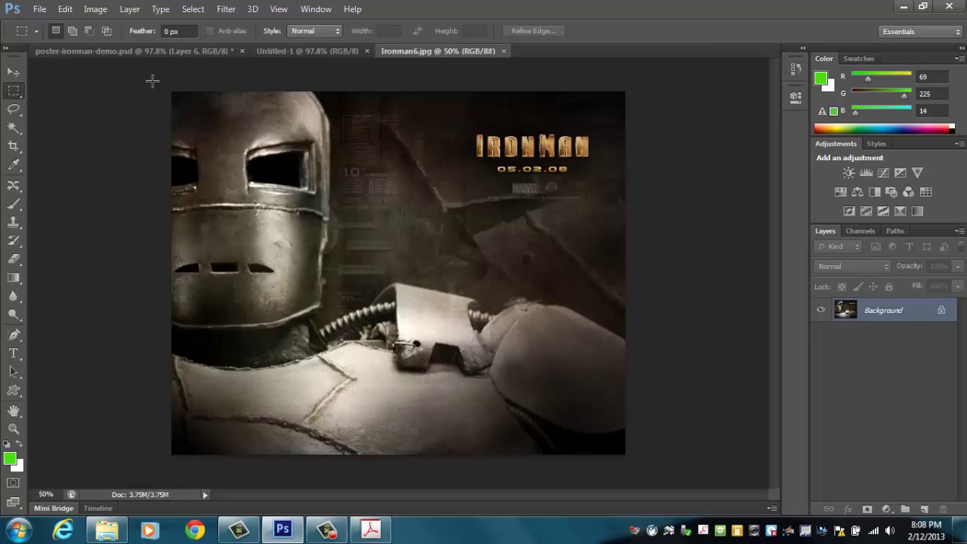
# Select the entire Ironman6 image with the Rectangular Marquee tool and copy it into the Untitled-1 document
pyautogui.moveTo(152, 80); pyautogui.dragTo(624, 462)
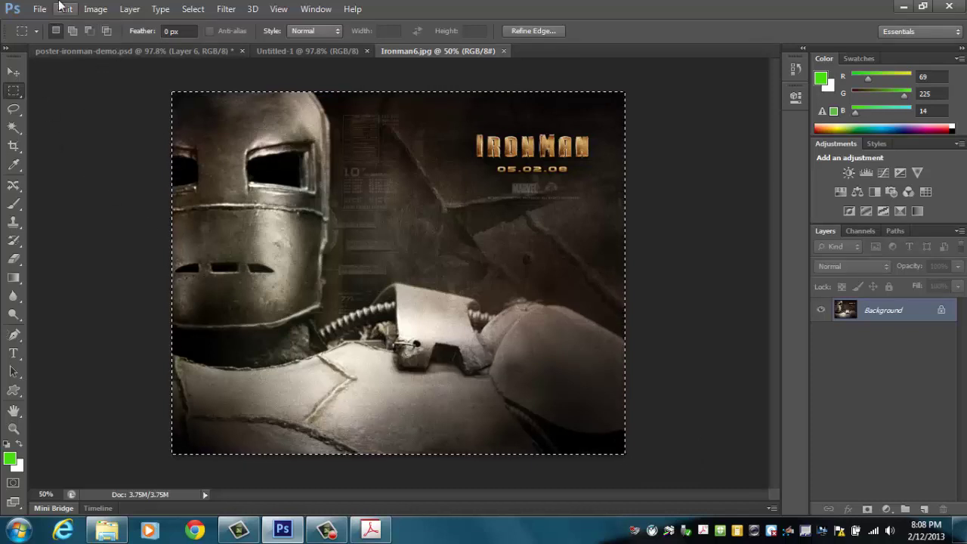
pyautogui.click(65, 8)
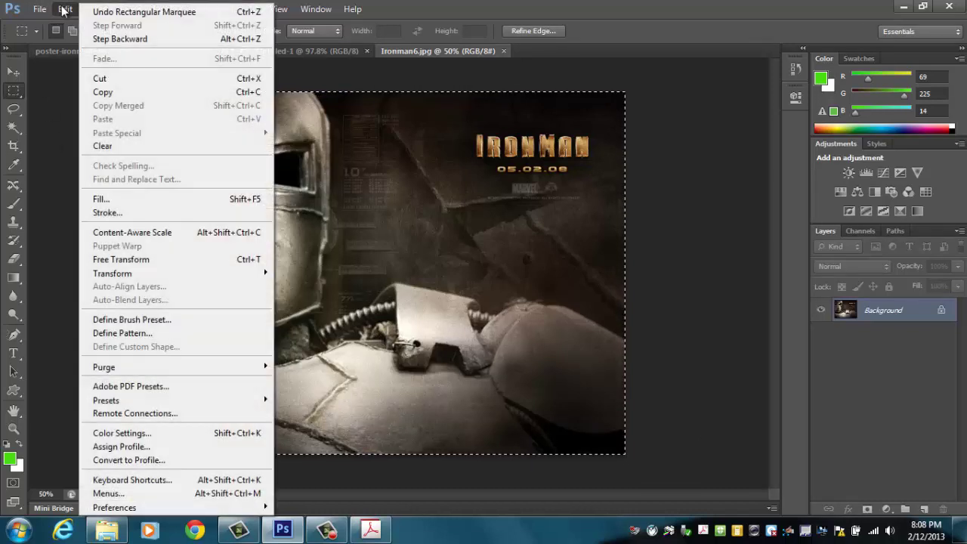
pyautogui.click(125, 99)
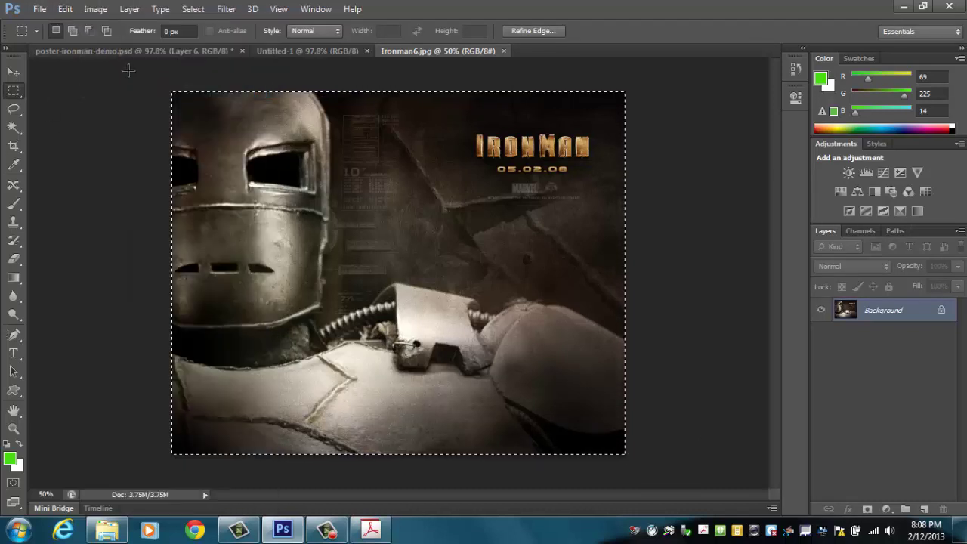
pyautogui.click(294, 50)
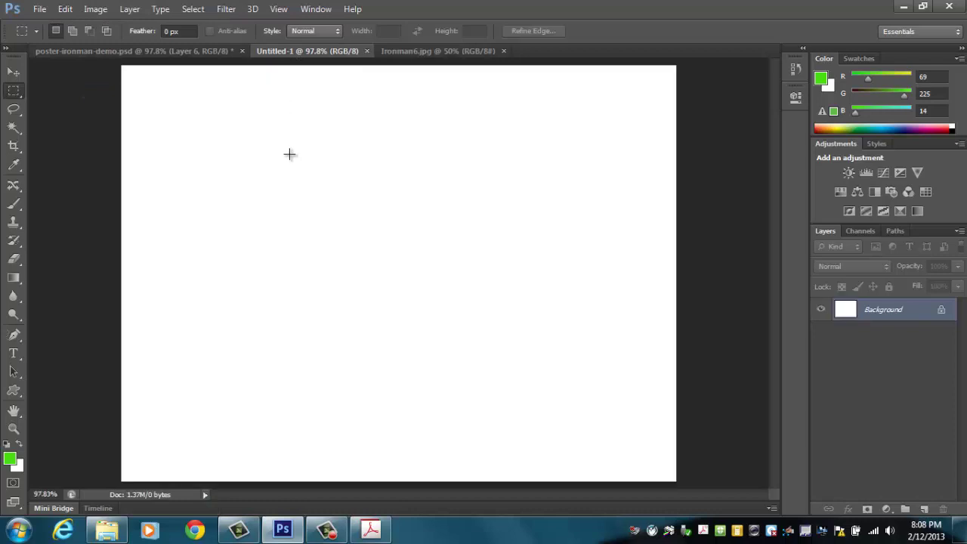
pyautogui.click(64, 9)
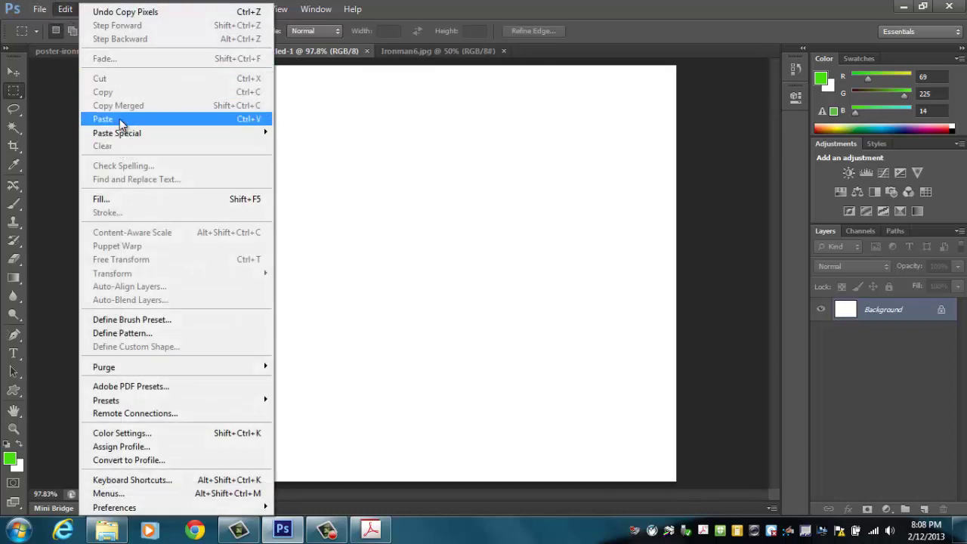
pyautogui.click(119, 119)
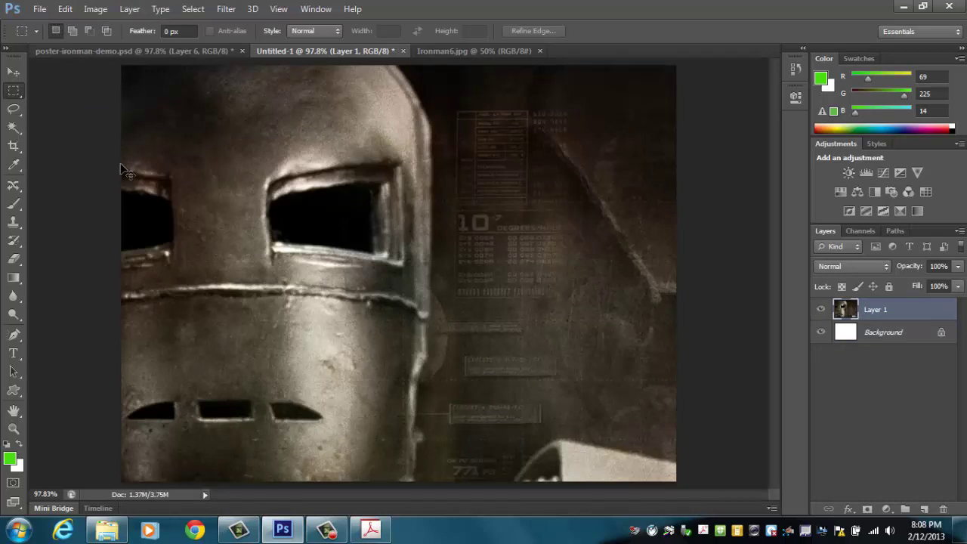
# Scale the pasted helmet image on Layer 1 to fill the canvas exactly, and set its opacity to 50%
pyautogui.hotkey('ctrl', 't')
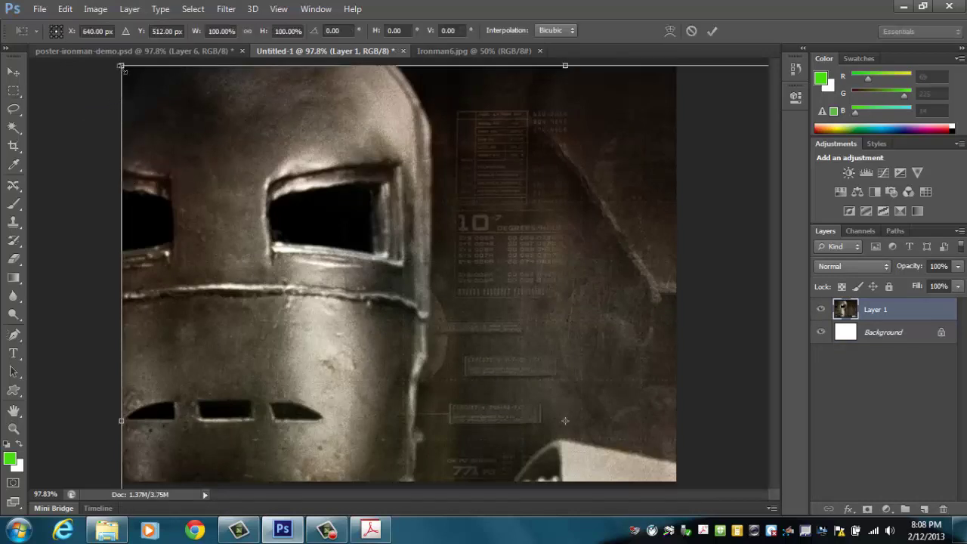
pyautogui.moveTo(139, 76); pyautogui.dragTo(228, 96)
pyautogui.moveTo(614, 458); pyautogui.dragTo(675, 480)
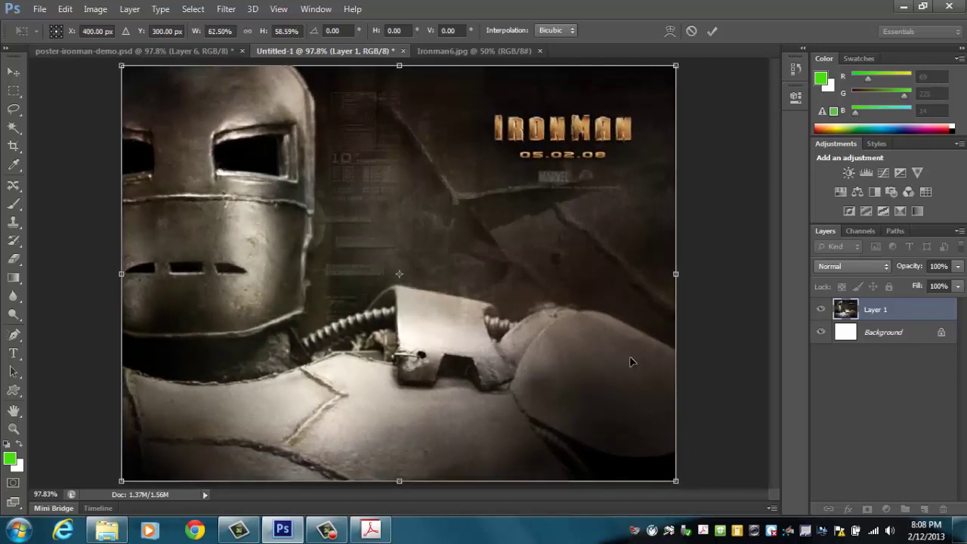
pyautogui.press('Return')
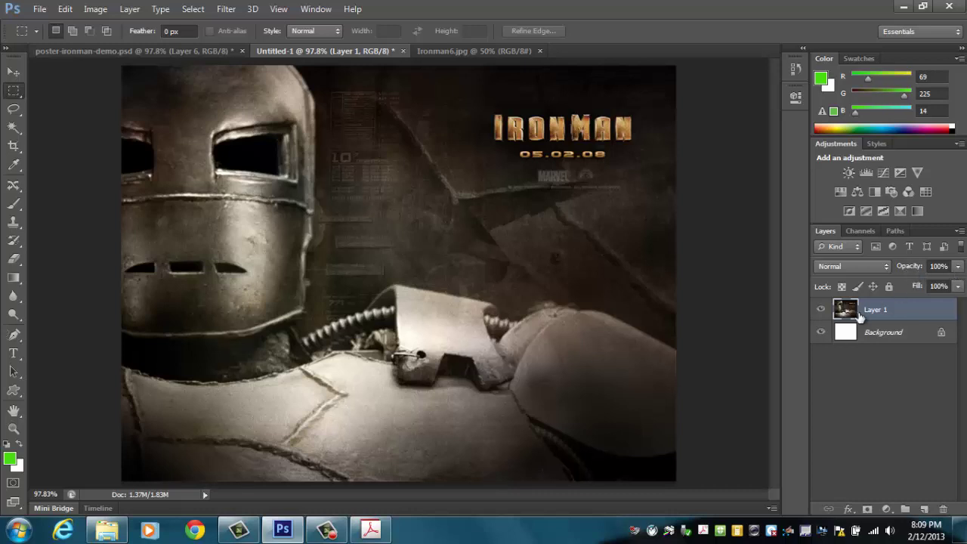
pyautogui.click(959, 267)
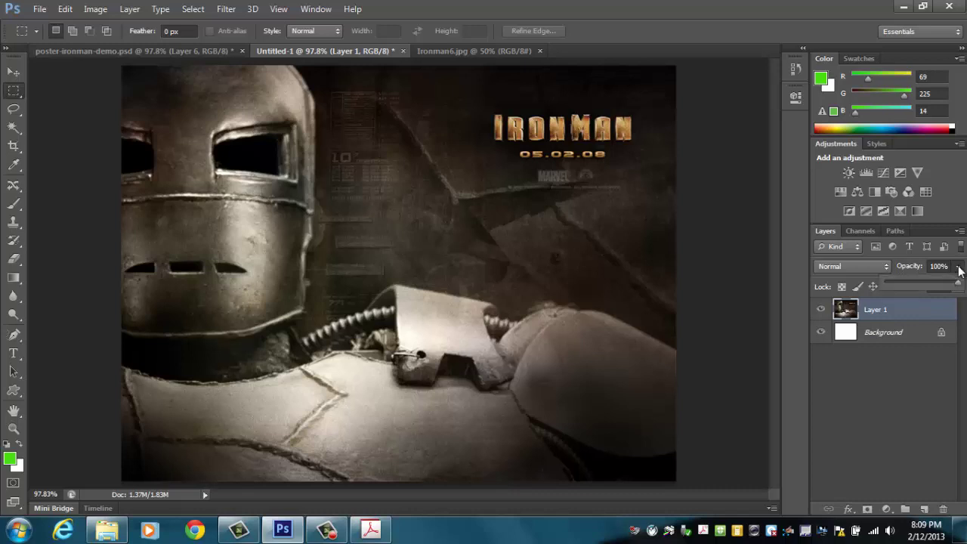
pyautogui.moveTo(960, 286); pyautogui.dragTo(926, 286)
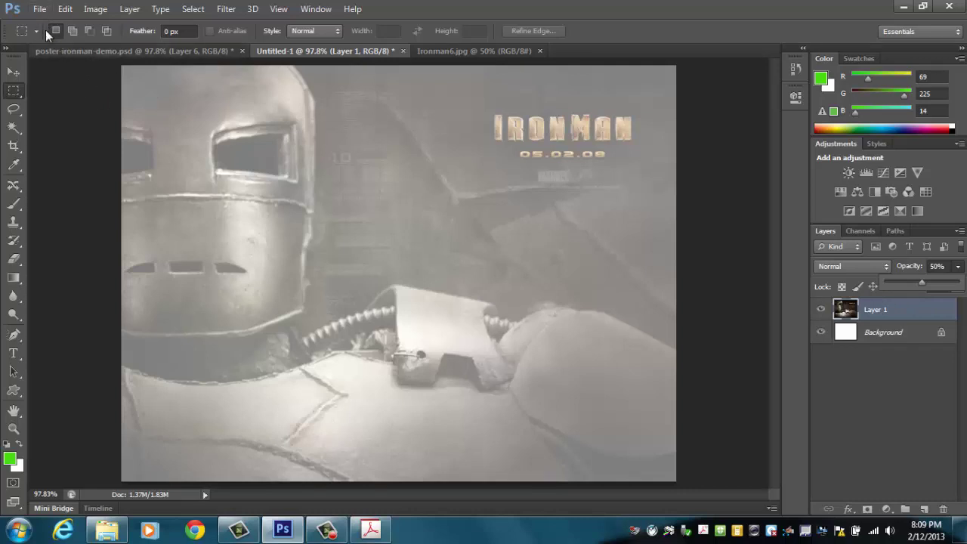
# Open the ironman3 image from the poster folder
pyautogui.click(38, 9)
pyautogui.click(79, 36)
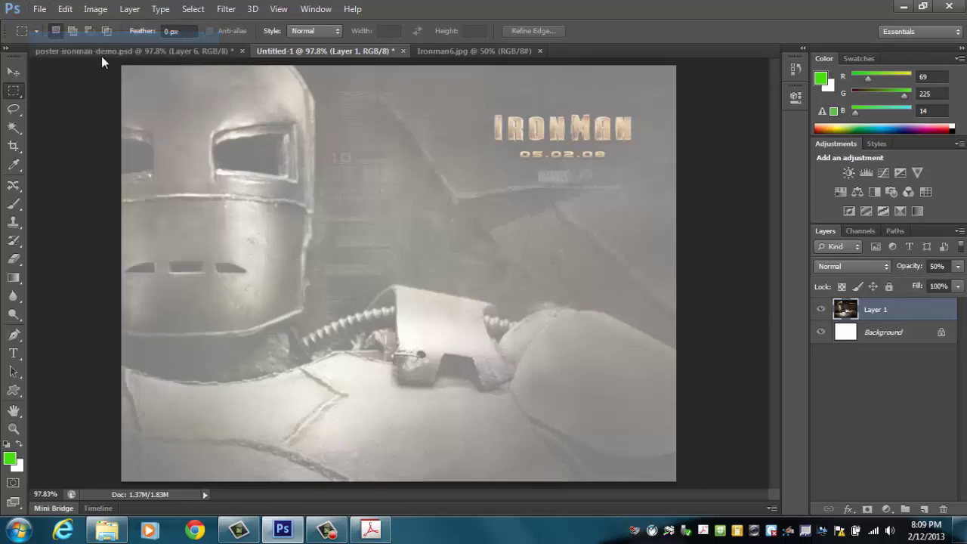
pyautogui.click(567, 243)
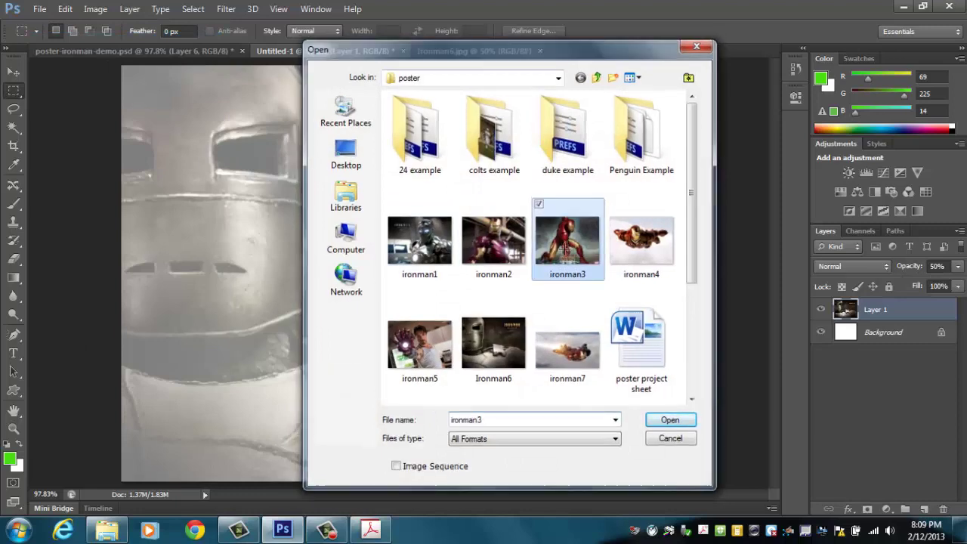
pyautogui.doubleClick(566, 245)
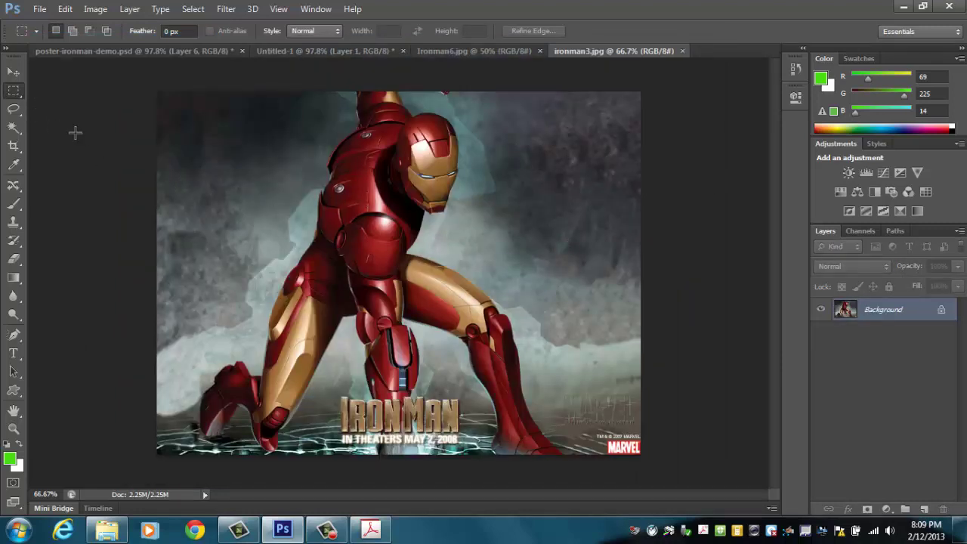
# Select the kneeling Iron Man figure loosely with the Lasso tool and copy it into the Untitled-1 document
pyautogui.click(14, 109)
pyautogui.moveTo(349, 93)
pyautogui.mouseDown()
pyautogui.moveTo(342, 135)
pyautogui.moveTo(320, 164)
pyautogui.moveTo(316, 214)
pyautogui.moveTo(252, 344)
pyautogui.moveTo(197, 386)
pyautogui.moveTo(200, 446)
pyautogui.moveTo(222, 448)
pyautogui.moveTo(244, 430)
pyautogui.moveTo(253, 452)
pyautogui.moveTo(279, 457)
pyautogui.moveTo(339, 355)
pyautogui.moveTo(349, 355)
pyautogui.moveTo(368, 447)
pyautogui.moveTo(386, 457)
pyautogui.moveTo(443, 449)
pyautogui.moveTo(570, 478)
pyautogui.moveTo(573, 446)
pyautogui.moveTo(511, 298)
pyautogui.moveTo(431, 239)
pyautogui.moveTo(432, 221)
pyautogui.moveTo(453, 219)
pyautogui.moveTo(466, 195)
pyautogui.moveTo(456, 122)
pyautogui.moveTo(410, 90)
pyautogui.moveTo(352, 92)
pyautogui.mouseUp()
pyautogui.click(65, 9)
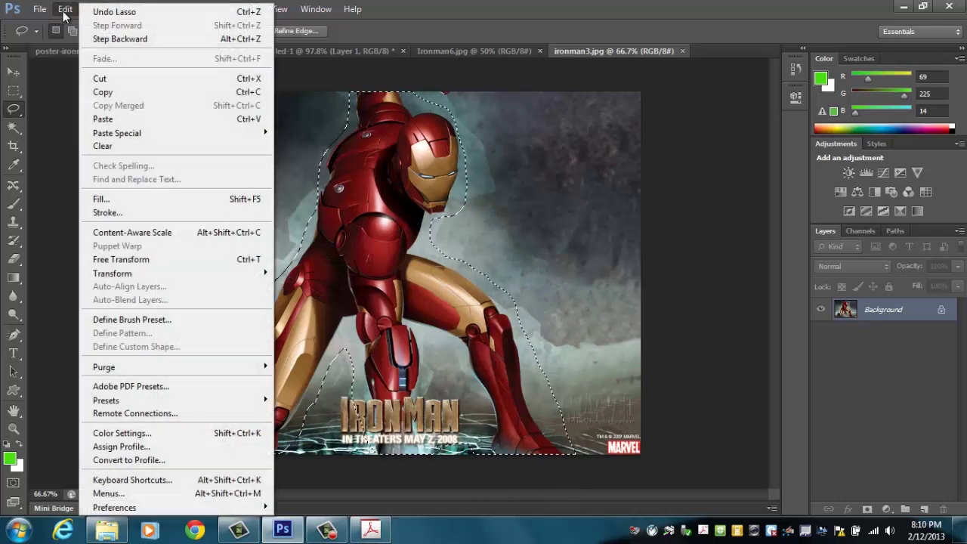
pyautogui.click(99, 91)
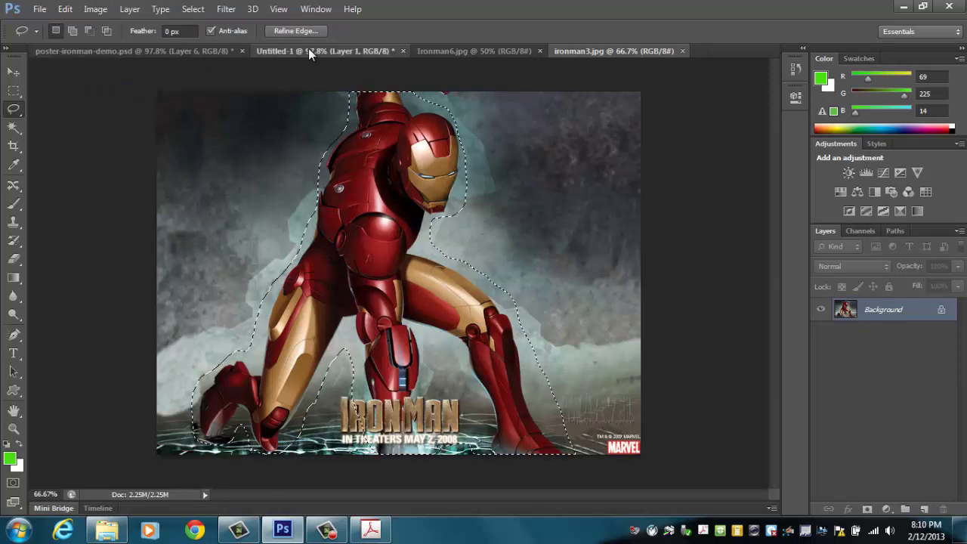
pyautogui.click(308, 50)
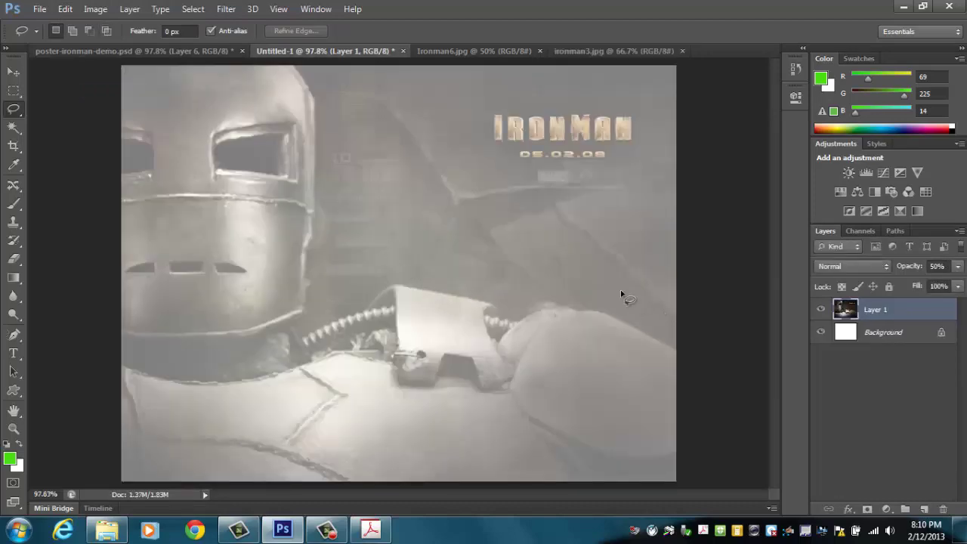
pyautogui.click(65, 10)
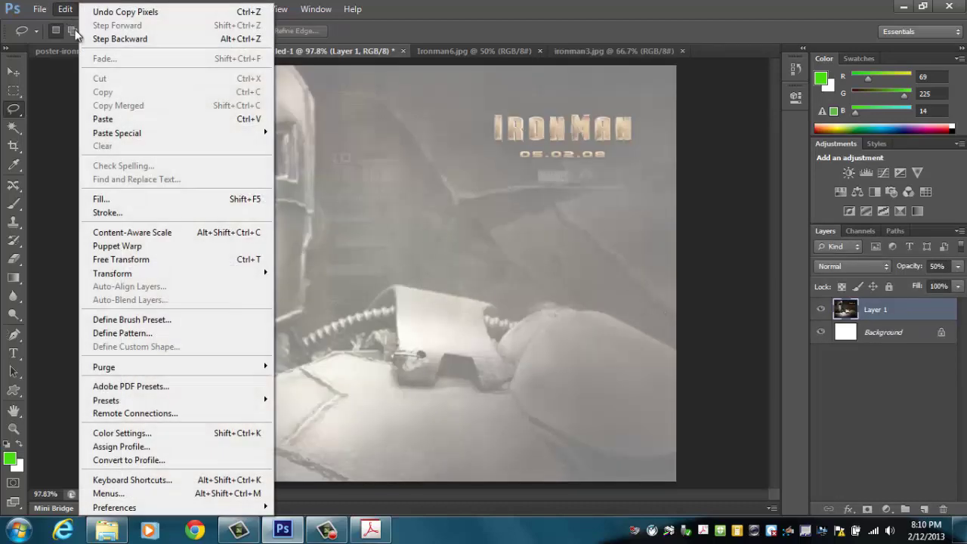
pyautogui.click(103, 118)
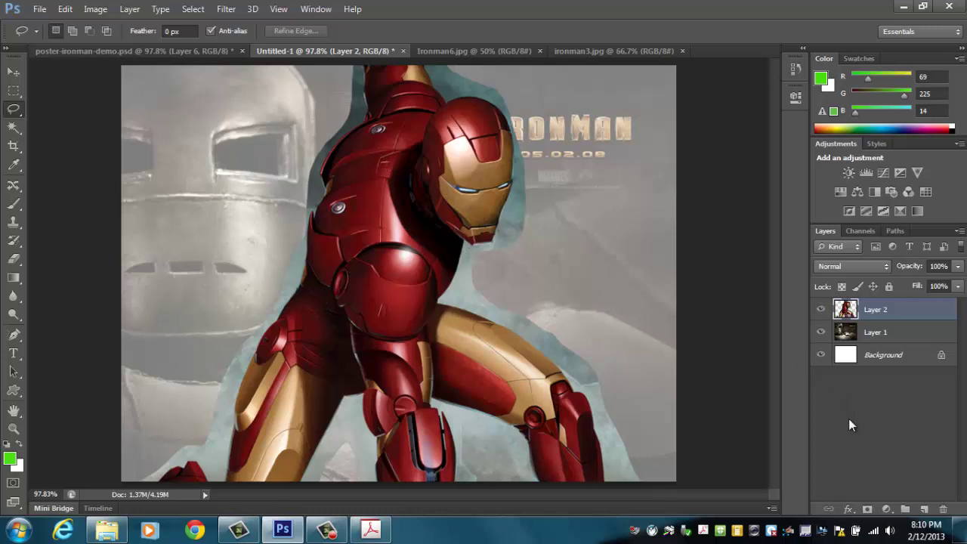
# Add a layer mask to Layer 2 and paint out the bluish fringe along the outstretched leg in black, enlarging the brush to 40
pyautogui.click(869, 511)
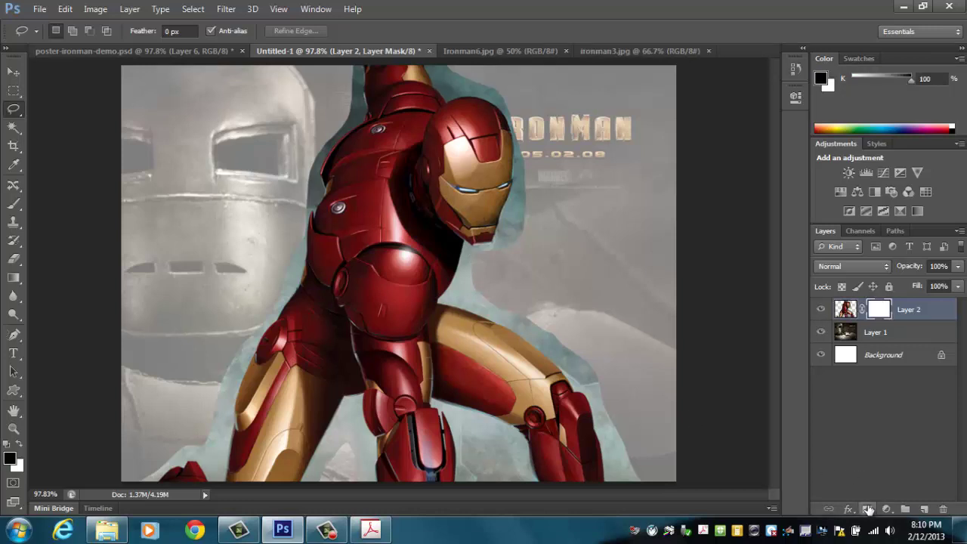
pyautogui.press('b')
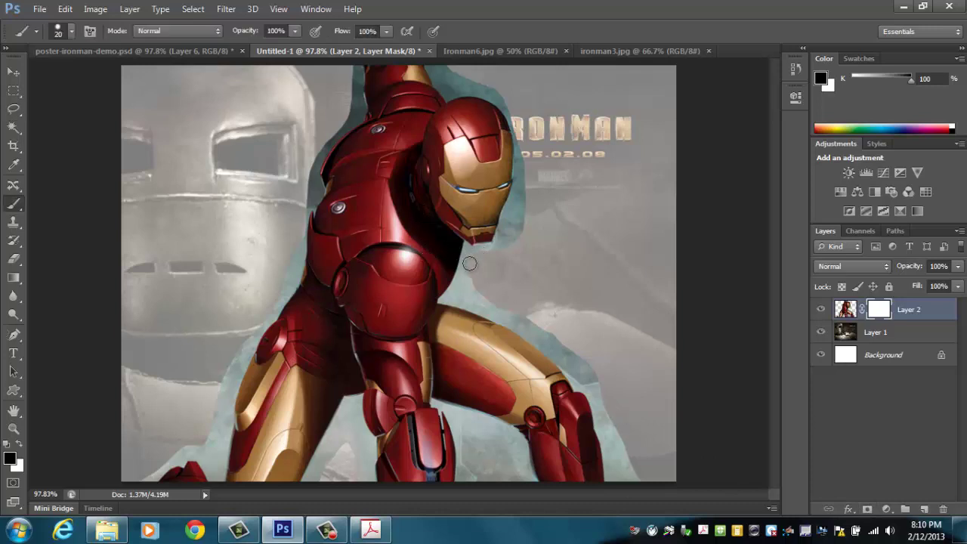
pyautogui.moveTo(445, 300); pyautogui.dragTo(480, 300)
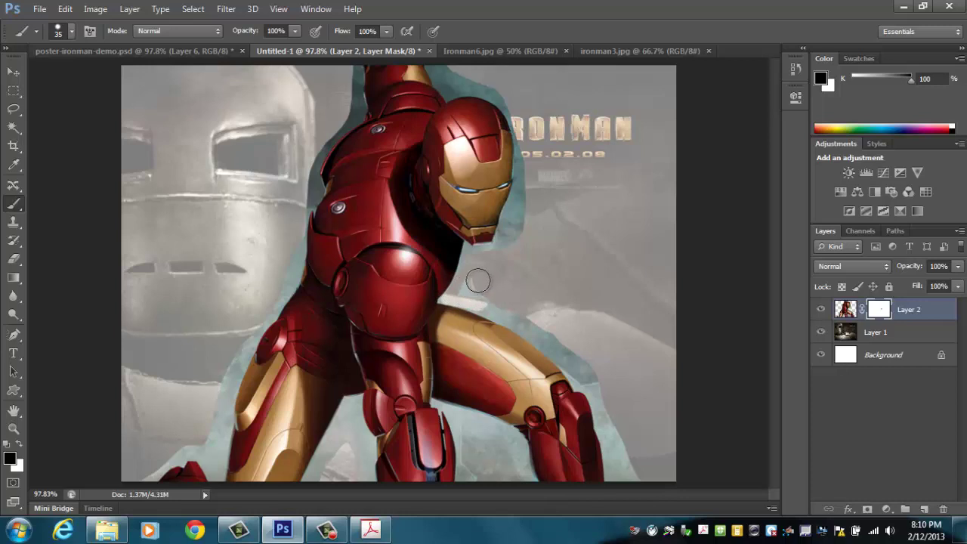
pyautogui.press(']')
pyautogui.press(']')
pyautogui.moveTo(514, 318)
pyautogui.mouseDown()
pyautogui.moveTo(577, 366)
pyautogui.moveTo(600, 396)
pyautogui.moveTo(610, 444)
pyautogui.moveTo(630, 464)
pyautogui.mouseUp()
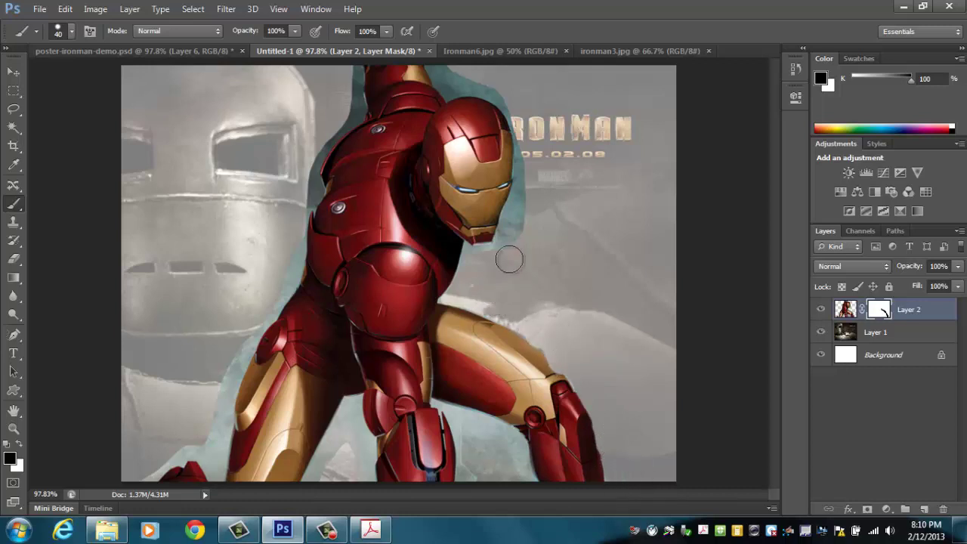
# Paint black on Layer 2's mask to hide the fringe around the head, along the back and between the legs
pyautogui.moveTo(509, 257)
pyautogui.mouseDown()
pyautogui.moveTo(477, 258)
pyautogui.moveTo(507, 243)
pyautogui.moveTo(527, 145)
pyautogui.mouseUp()
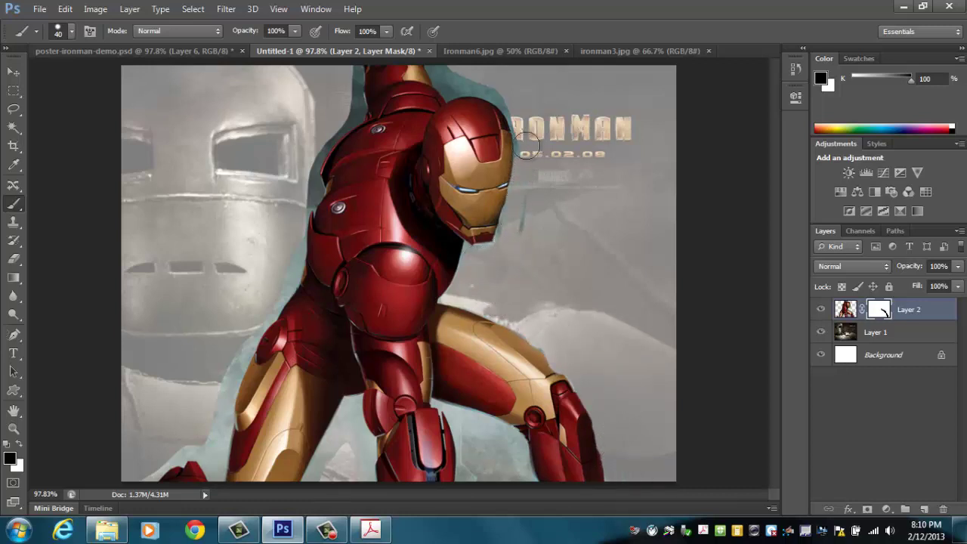
pyautogui.moveTo(486, 252)
pyautogui.mouseDown()
pyautogui.moveTo(492, 113)
pyautogui.moveTo(528, 105)
pyautogui.moveTo(530, 164)
pyautogui.moveTo(499, 91)
pyautogui.moveTo(443, 77)
pyautogui.moveTo(434, 59)
pyautogui.moveTo(450, 85)
pyautogui.moveTo(480, 83)
pyautogui.mouseUp()
pyautogui.moveTo(352, 109)
pyautogui.mouseDown()
pyautogui.moveTo(353, 64)
pyautogui.moveTo(356, 111)
pyautogui.moveTo(318, 157)
pyautogui.moveTo(292, 262)
pyautogui.moveTo(233, 381)
pyautogui.moveTo(214, 469)
pyautogui.moveTo(205, 444)
pyautogui.moveTo(165, 455)
pyautogui.moveTo(143, 475)
pyautogui.moveTo(204, 455)
pyautogui.mouseUp()
pyautogui.moveTo(350, 412)
pyautogui.mouseDown()
pyautogui.moveTo(314, 489)
pyautogui.moveTo(355, 402)
pyautogui.moveTo(365, 502)
pyautogui.moveTo(349, 435)
pyautogui.moveTo(333, 457)
pyautogui.moveTo(349, 417)
pyautogui.moveTo(321, 470)
pyautogui.moveTo(348, 477)
pyautogui.moveTo(464, 447)
pyautogui.moveTo(458, 420)
pyautogui.moveTo(471, 444)
pyautogui.moveTo(467, 488)
pyautogui.moveTo(458, 413)
pyautogui.moveTo(507, 442)
pyautogui.moveTo(523, 487)
pyautogui.moveTo(482, 453)
pyautogui.moveTo(499, 487)
pyautogui.moveTo(530, 373)
pyautogui.moveTo(559, 335)
pyautogui.moveTo(577, 357)
pyautogui.moveTo(504, 337)
pyautogui.mouseUp()
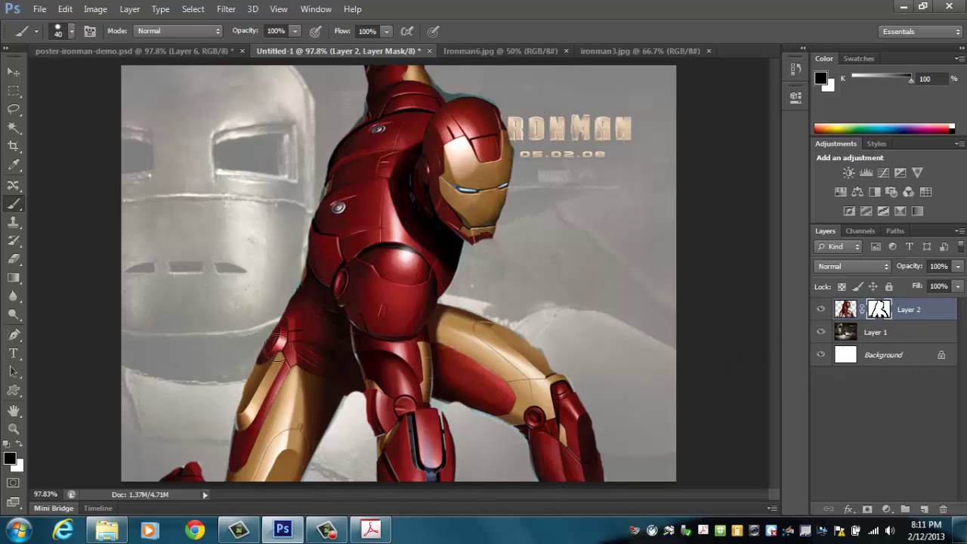
# Open the ironman4 image from the poster folder
pyautogui.click(39, 9)
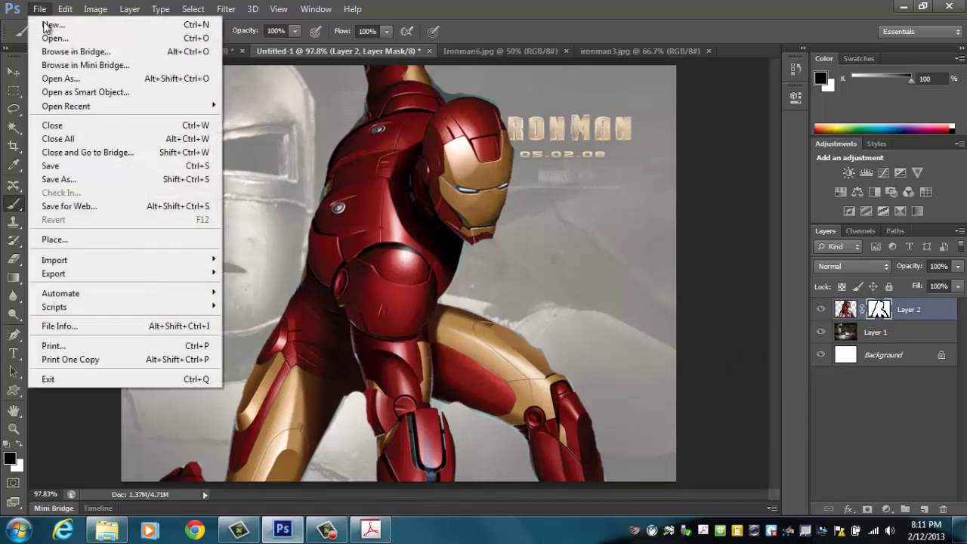
pyautogui.click(50, 38)
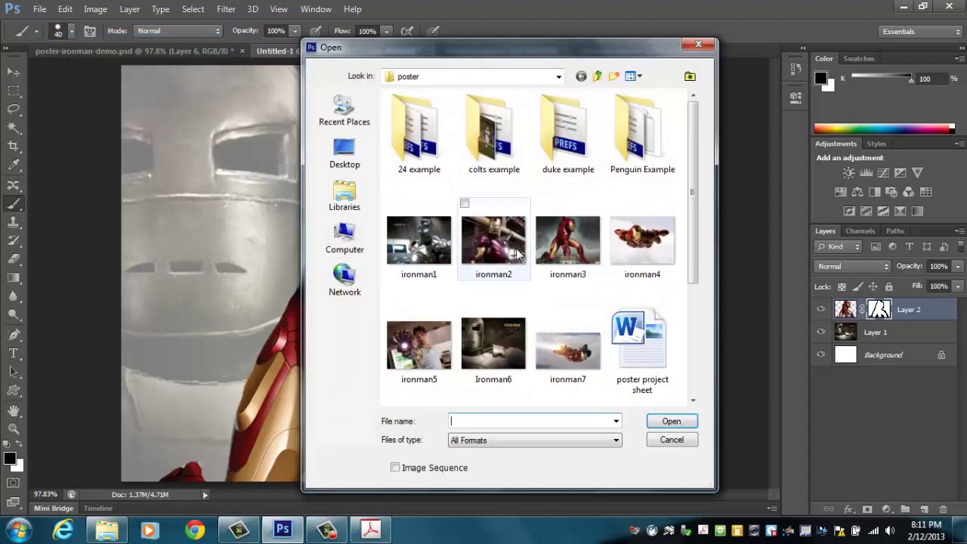
pyautogui.doubleClick(623, 244)
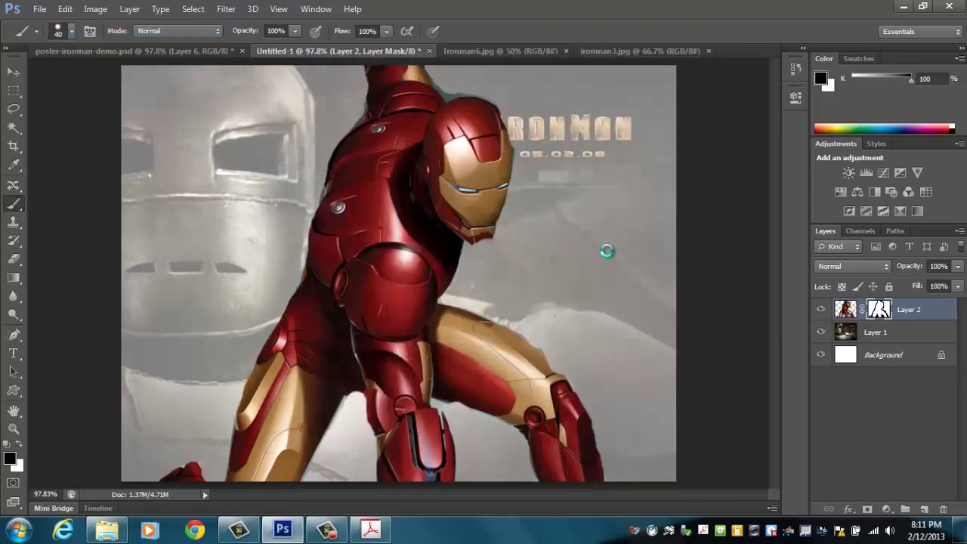
# Select the flying Iron Man figure loosely with the Lasso tool and copy it into the Untitled-1 document
pyautogui.press('l')
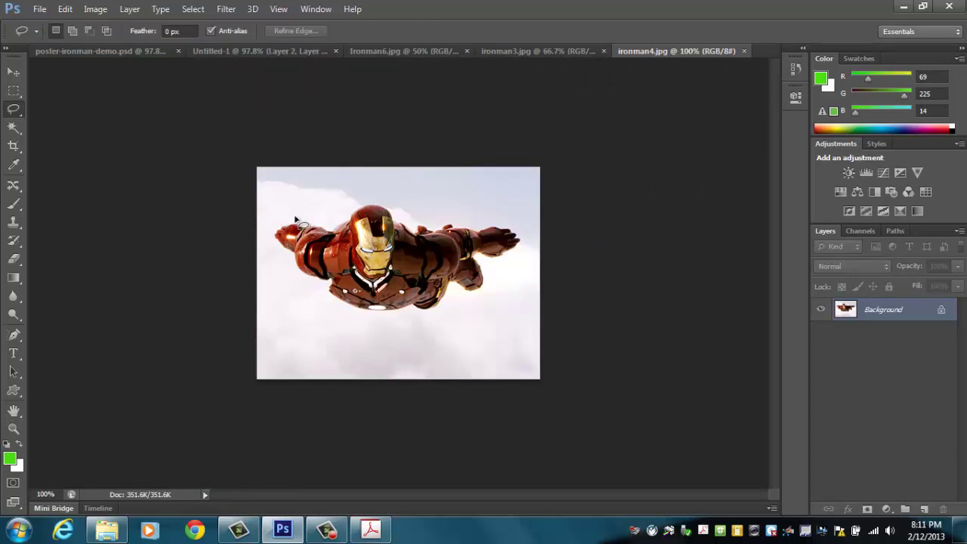
pyautogui.moveTo(295, 218)
pyautogui.mouseDown()
pyautogui.moveTo(271, 229)
pyautogui.moveTo(285, 258)
pyautogui.moveTo(325, 294)
pyautogui.moveTo(386, 323)
pyautogui.moveTo(490, 288)
pyautogui.moveTo(493, 267)
pyautogui.moveTo(527, 260)
pyautogui.moveTo(535, 235)
pyautogui.moveTo(511, 221)
pyautogui.moveTo(375, 204)
pyautogui.moveTo(303, 220)
pyautogui.mouseUp()
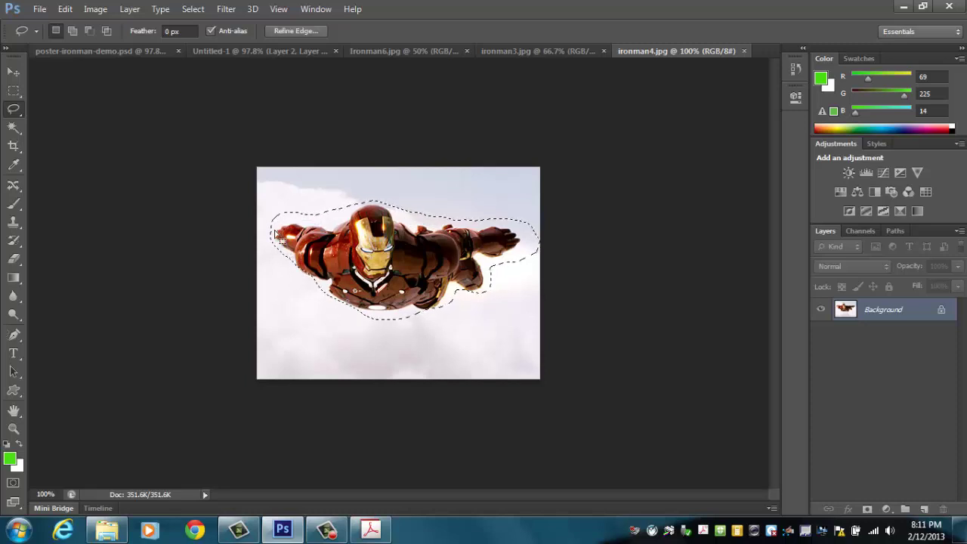
pyautogui.click(253, 50)
pyautogui.hotkey('ctrl', 'v')
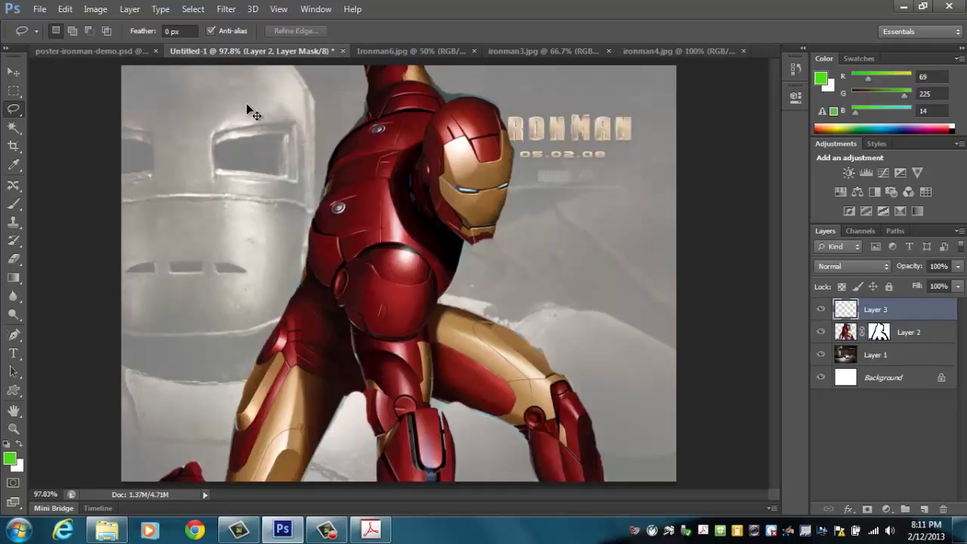
# Rotate the pasted flying figure about 14 degrees counterclockwise and place it in the poster's upper-left area beside the kneeling figure's shoulder
pyautogui.hotkey('ctrl', 't')
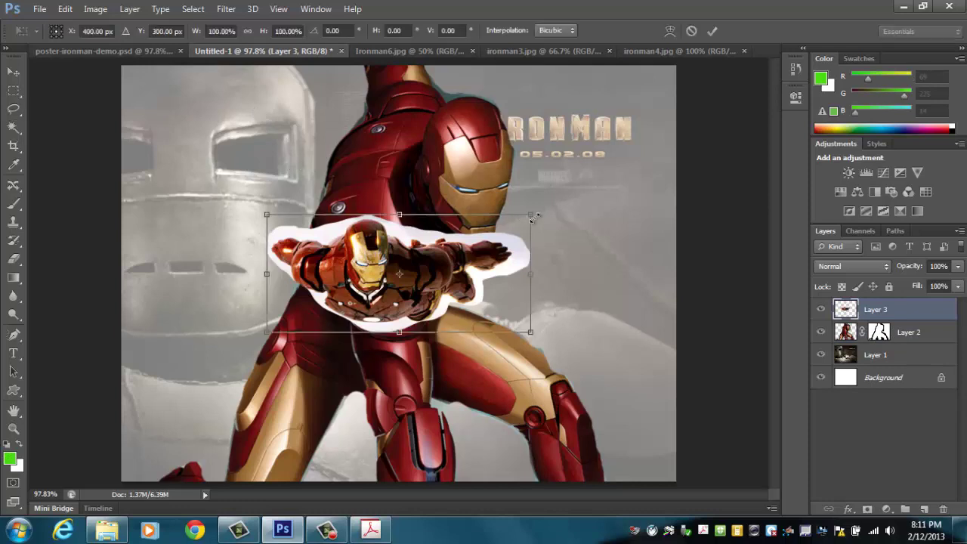
pyautogui.moveTo(547, 208); pyautogui.dragTo(556, 155)
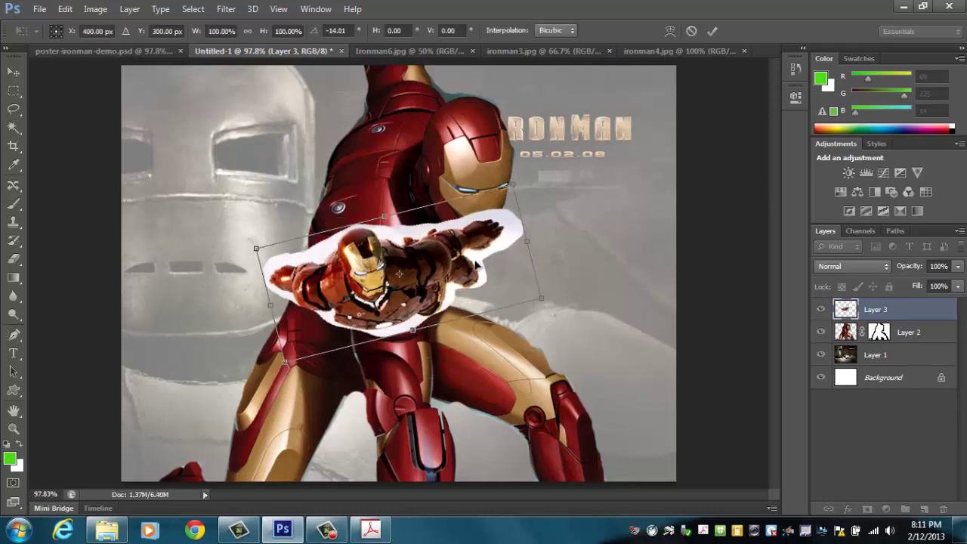
pyautogui.moveTo(476, 264)
pyautogui.mouseDown()
pyautogui.moveTo(401, 227)
pyautogui.moveTo(322, 160)
pyautogui.mouseUp()
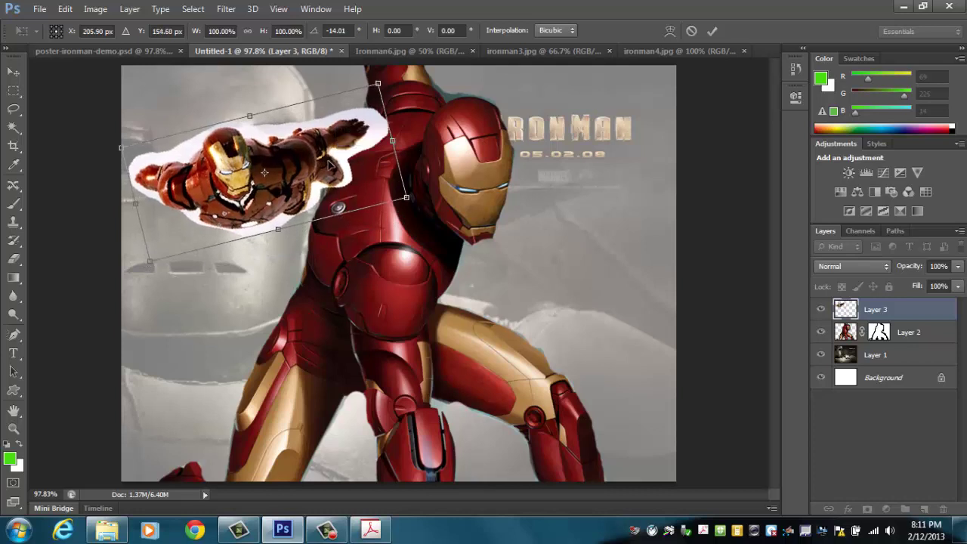
pyautogui.press('Return')
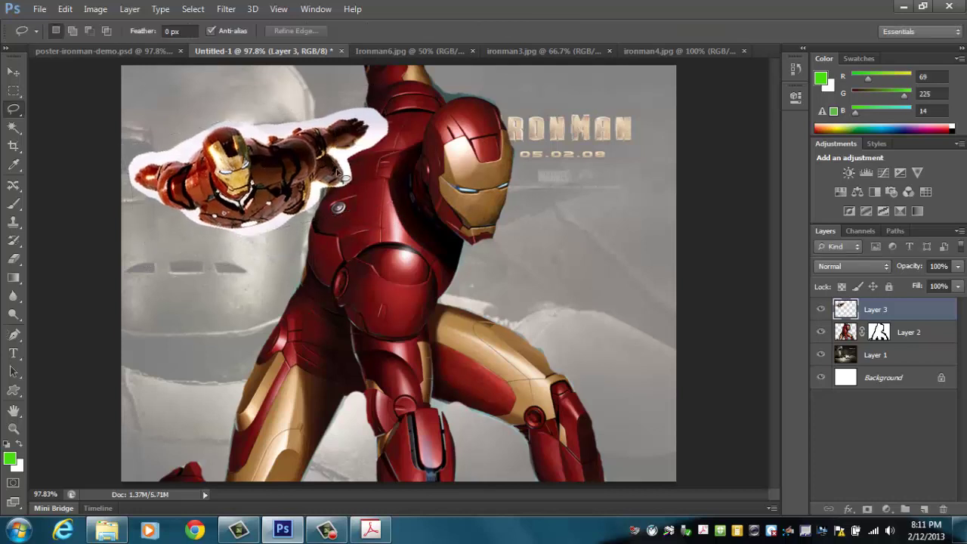
# Add a layer mask to Layer 3, paint out the white fringe around the flying figure in black, and shift the figure slightly up and left
pyautogui.click(867, 510)
pyautogui.press('b')
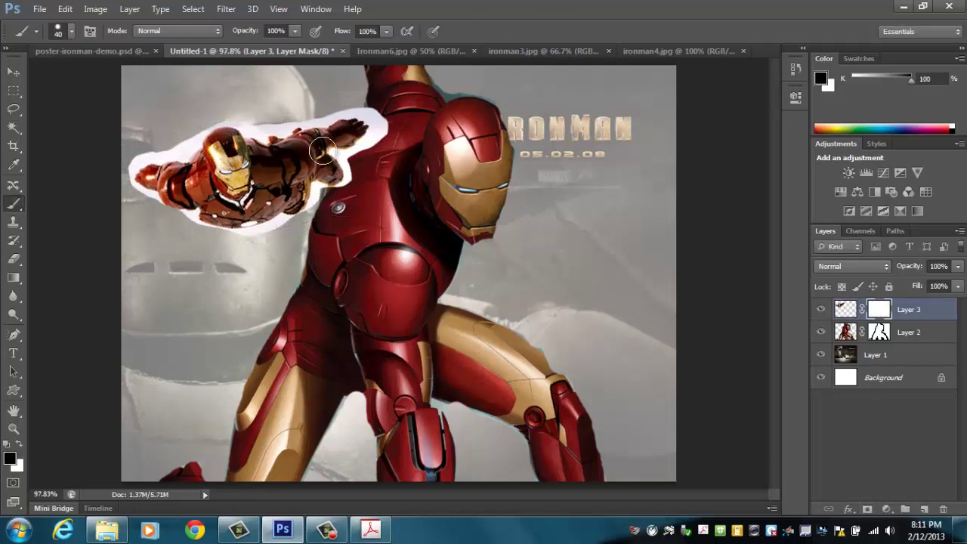
pyautogui.moveTo(348, 156)
pyautogui.mouseDown()
pyautogui.moveTo(294, 220)
pyautogui.moveTo(244, 238)
pyautogui.moveTo(164, 215)
pyautogui.moveTo(138, 198)
pyautogui.moveTo(133, 180)
pyautogui.moveTo(134, 161)
pyautogui.moveTo(187, 151)
pyautogui.moveTo(235, 119)
pyautogui.moveTo(260, 133)
pyautogui.moveTo(318, 116)
pyautogui.moveTo(377, 118)
pyautogui.moveTo(364, 150)
pyautogui.moveTo(342, 156)
pyautogui.moveTo(355, 178)
pyautogui.moveTo(385, 118)
pyautogui.moveTo(377, 140)
pyautogui.mouseUp()
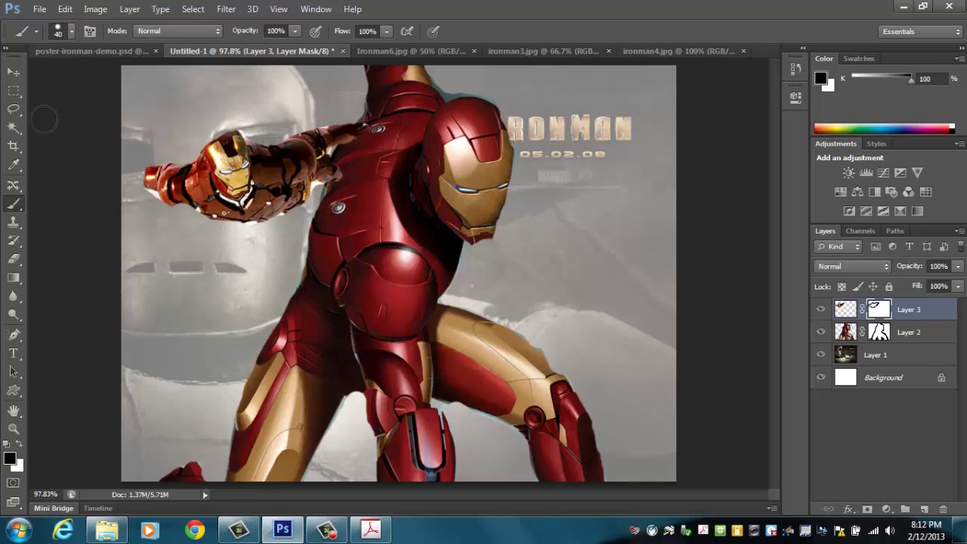
pyautogui.click(15, 71)
pyautogui.moveTo(242, 176); pyautogui.dragTo(227, 161)
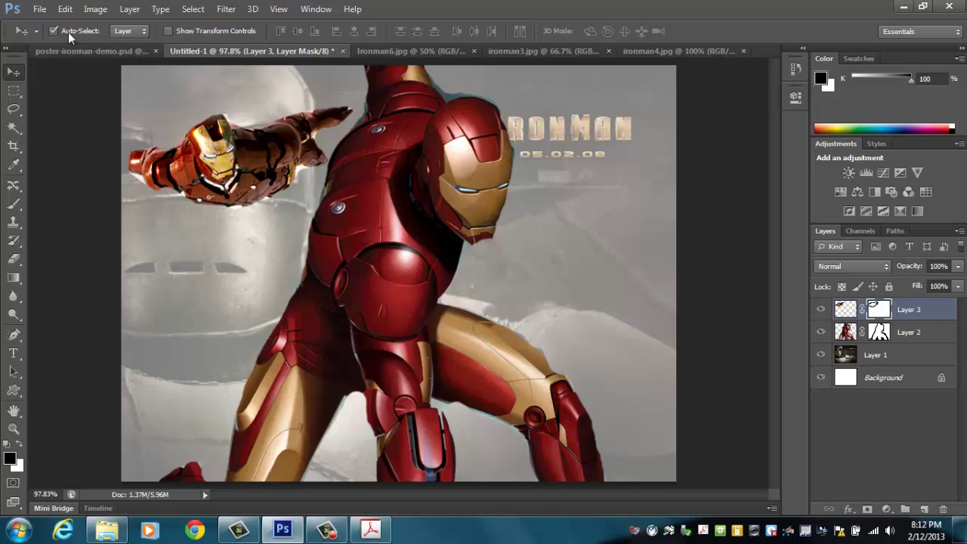
pyautogui.click(39, 10)
pyautogui.click(78, 179)
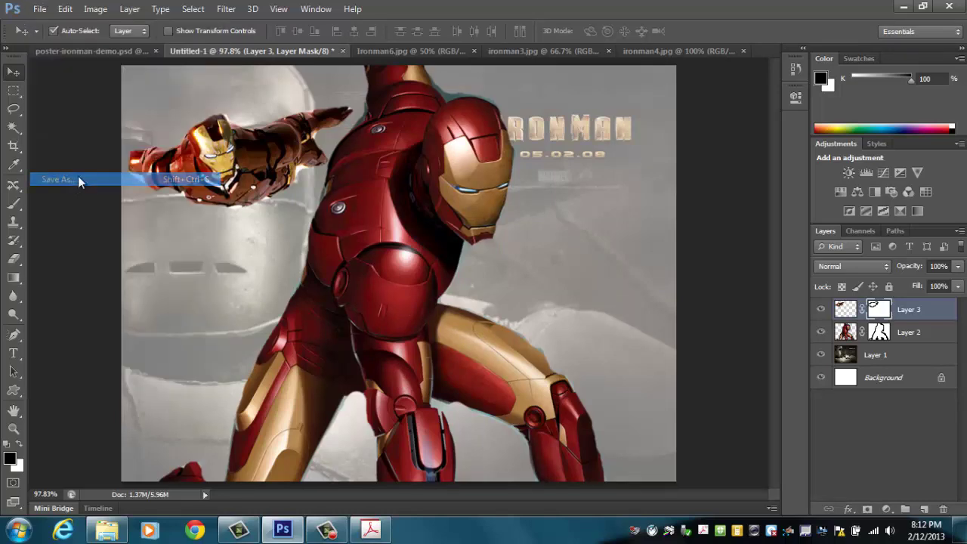
pyautogui.click(340, 240)
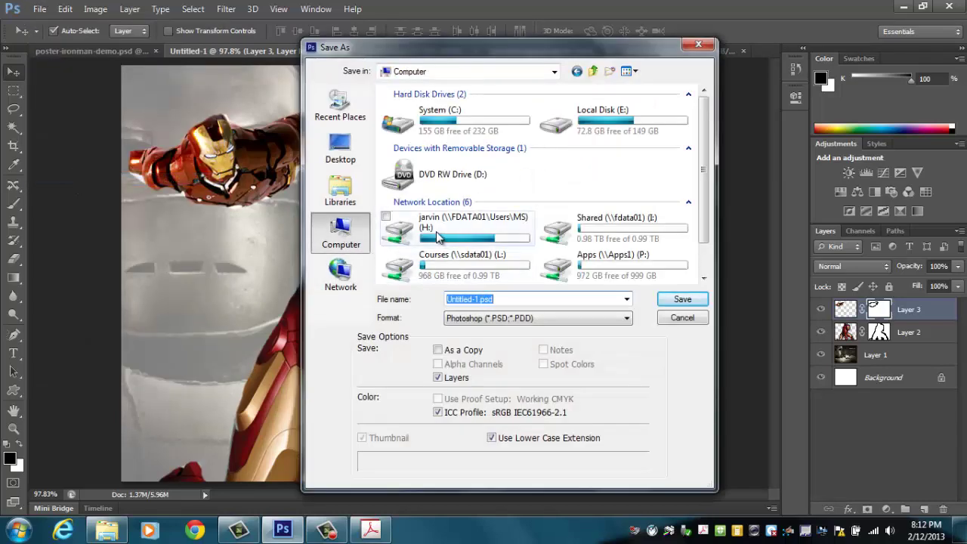
pyautogui.doubleClick(439, 237)
pyautogui.doubleClick(502, 300)
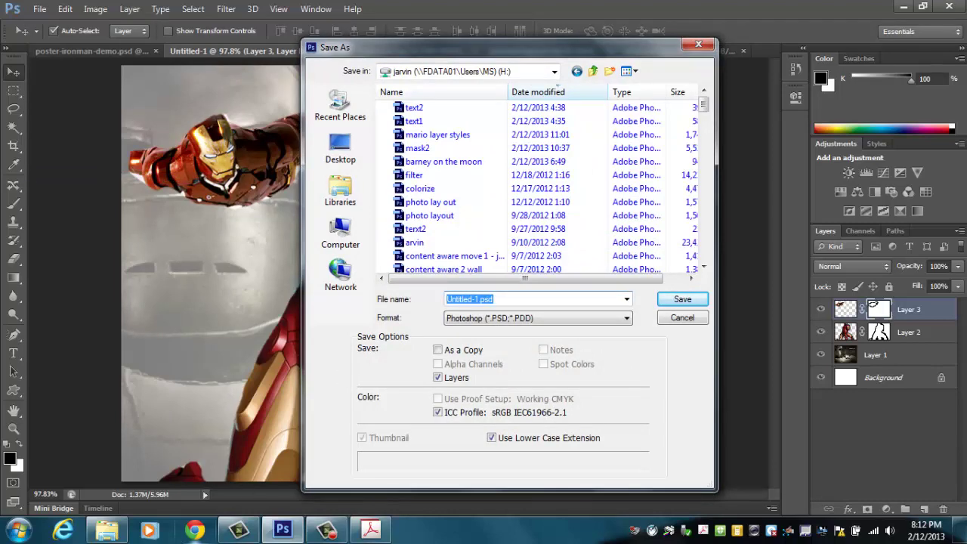
pyautogui.click(682, 318)
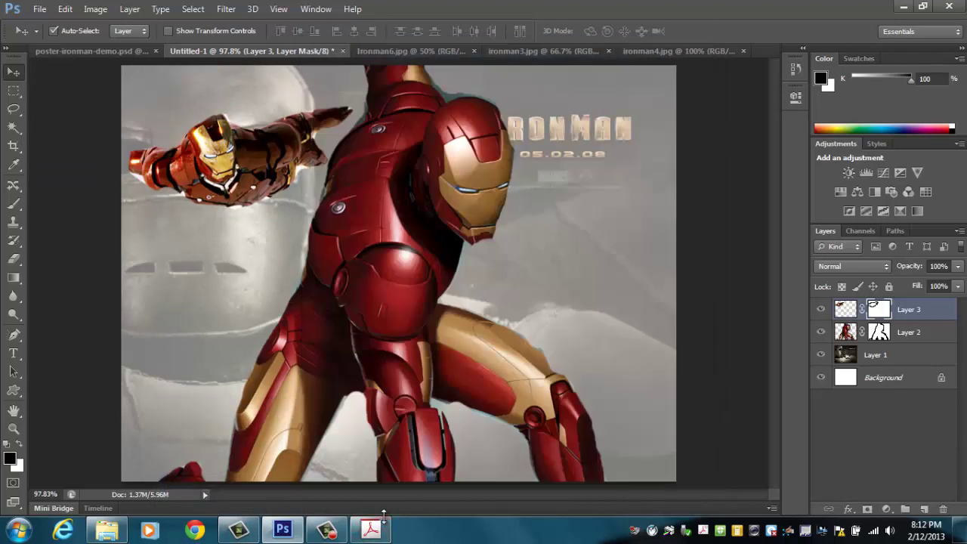